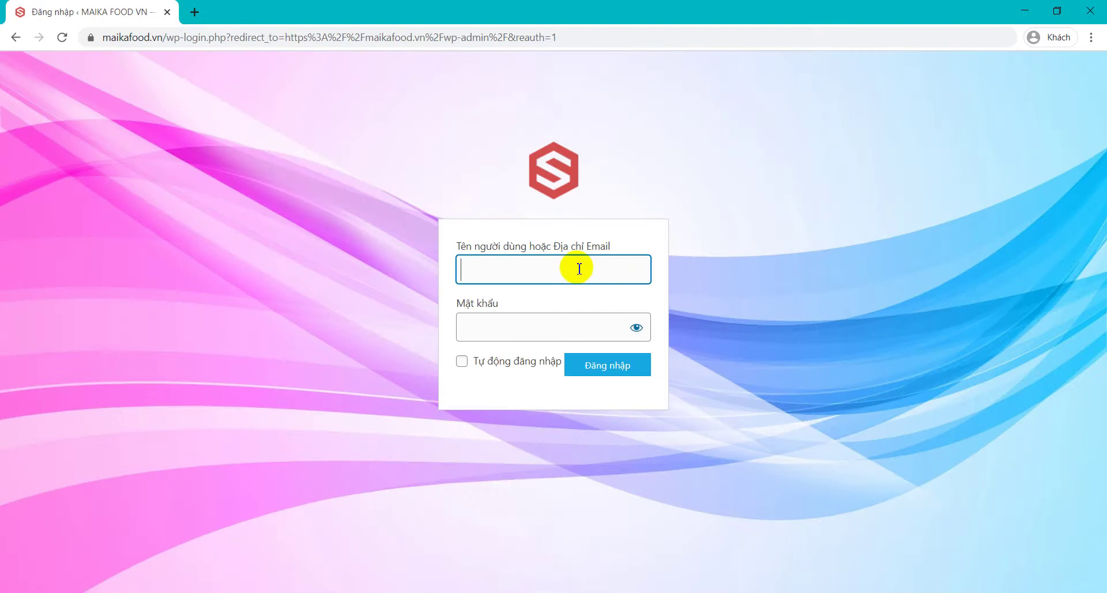
Log in to the maikafood.vn WordPress admin with the account's username and password
{"action": "double_click", "coordinate": [111, 37]}
{"action": "left_click", "coordinate": [597, 324]}
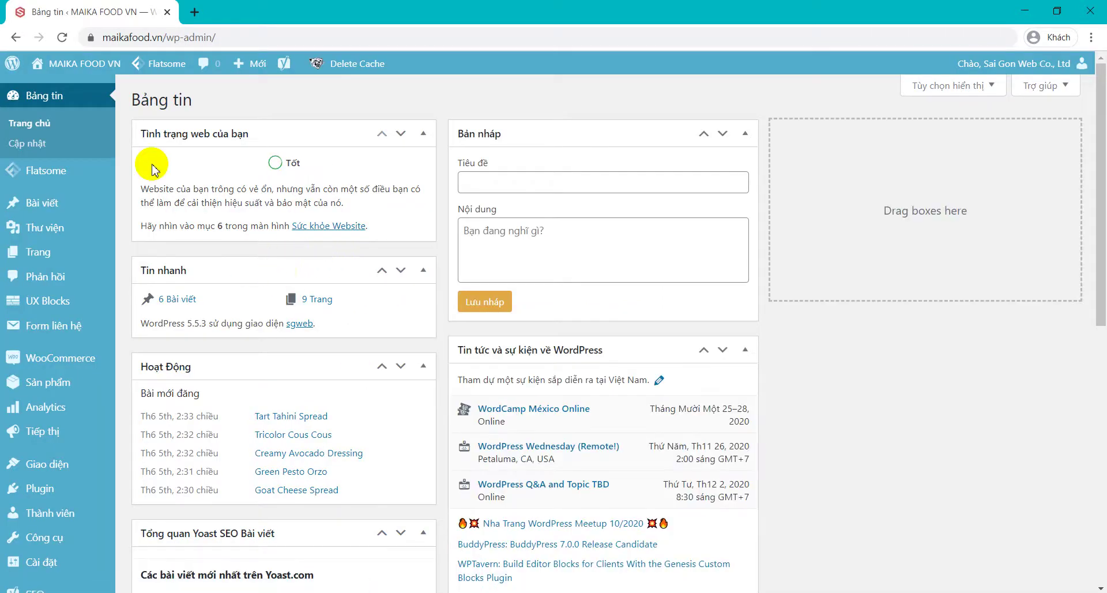
Open the live Maika Food site in its own tab and view the products on the Cửa hàng page
{"action": "left_click", "coordinate": [87, 63]}
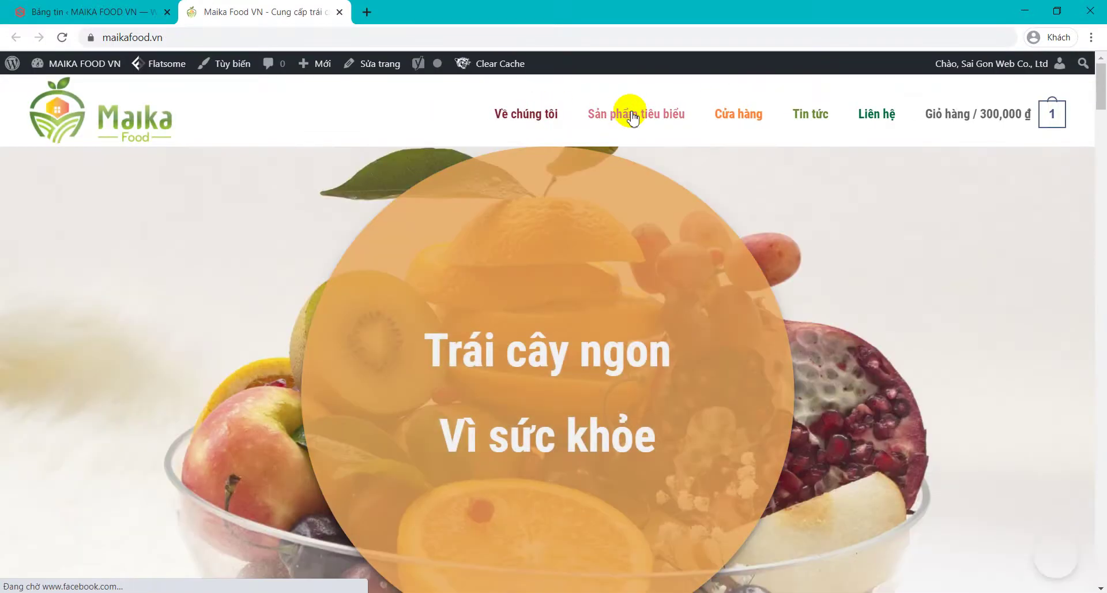
{"action": "left_click", "coordinate": [632, 117]}
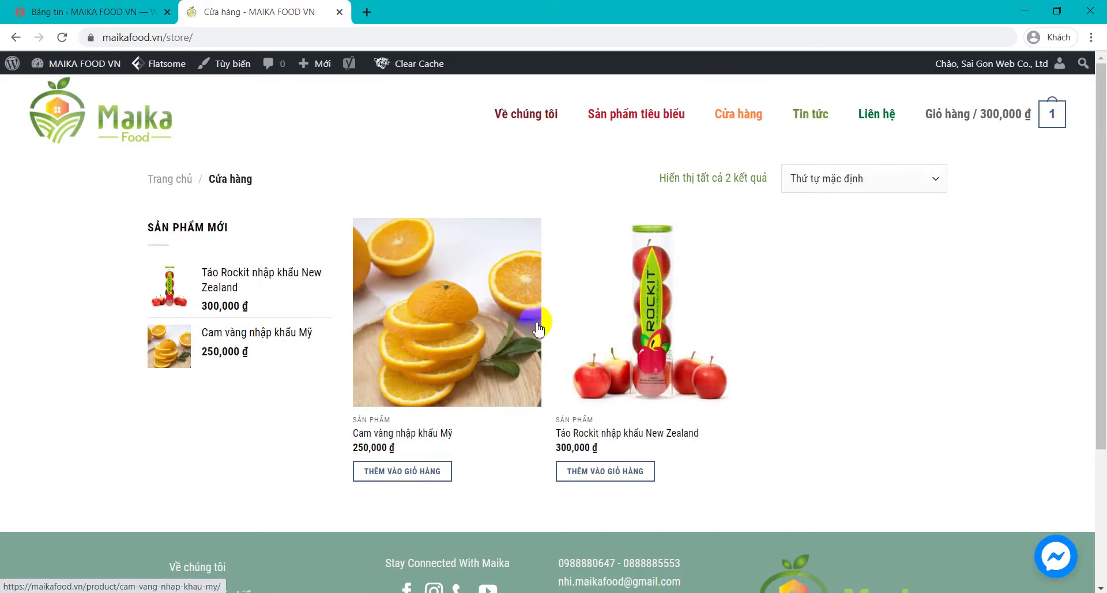
{"action": "left_click", "coordinate": [108, 16]}
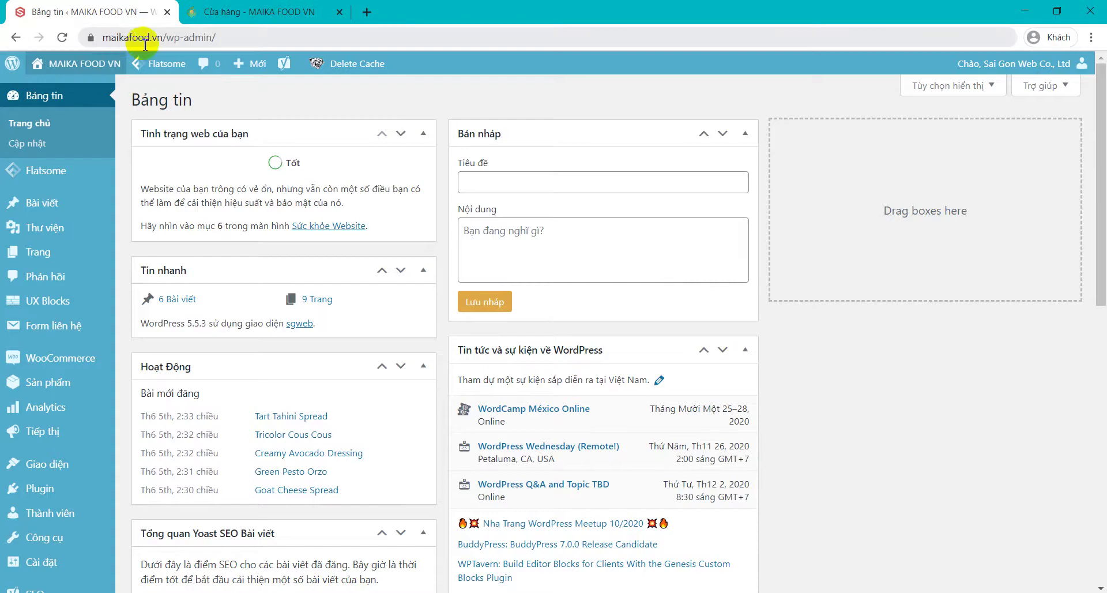
{"action": "left_click", "coordinate": [270, 13]}
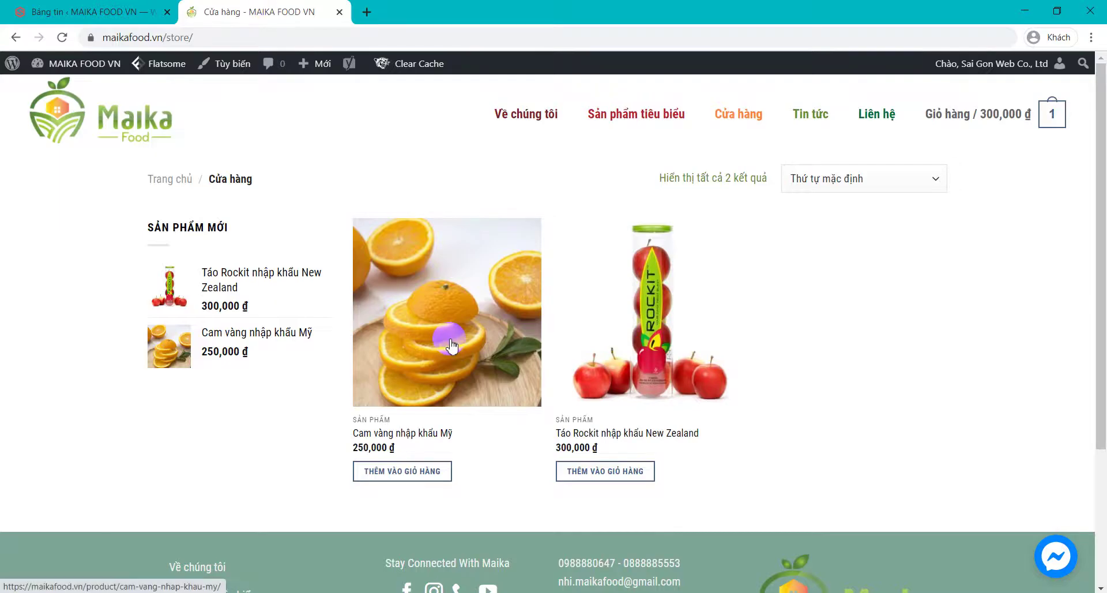
Open the WooCommerce product list in the site admin and start adding a new product
{"action": "left_click", "coordinate": [44, 12]}
{"action": "left_click", "coordinate": [70, 381]}
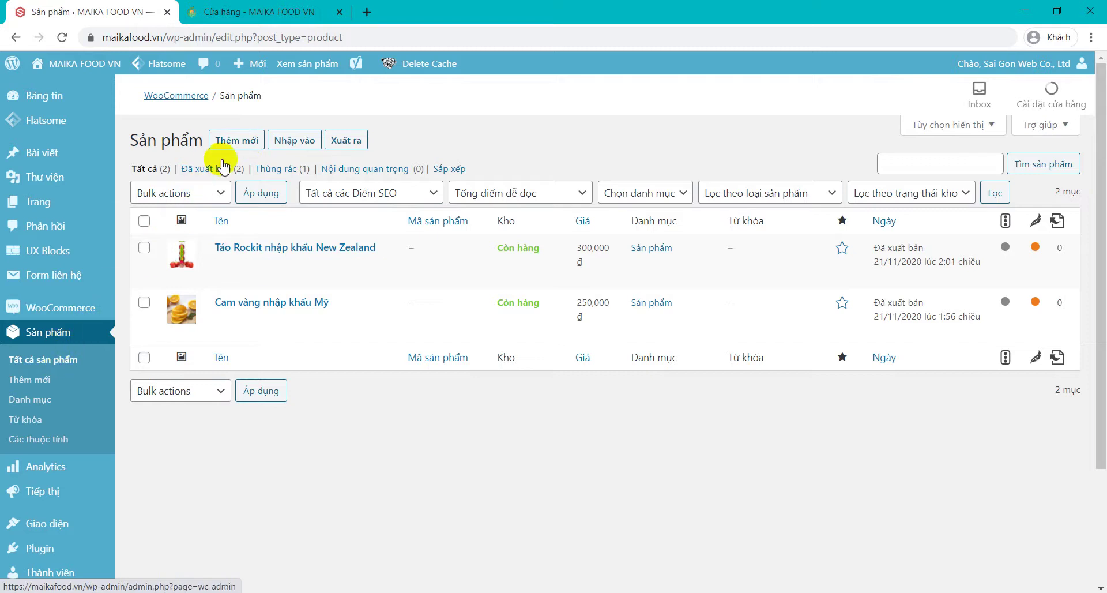
{"action": "left_click", "coordinate": [247, 141]}
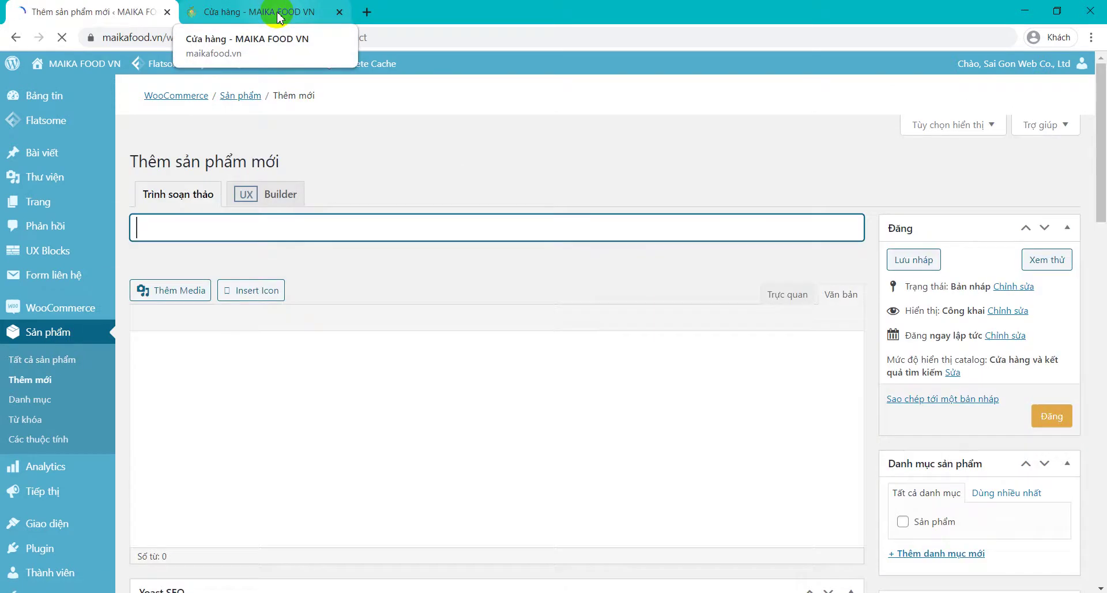
Find the Dâu Tây section on the live site's Sản phẩm tiêu biểu page and read its name and origin
{"action": "left_click", "coordinate": [279, 18]}
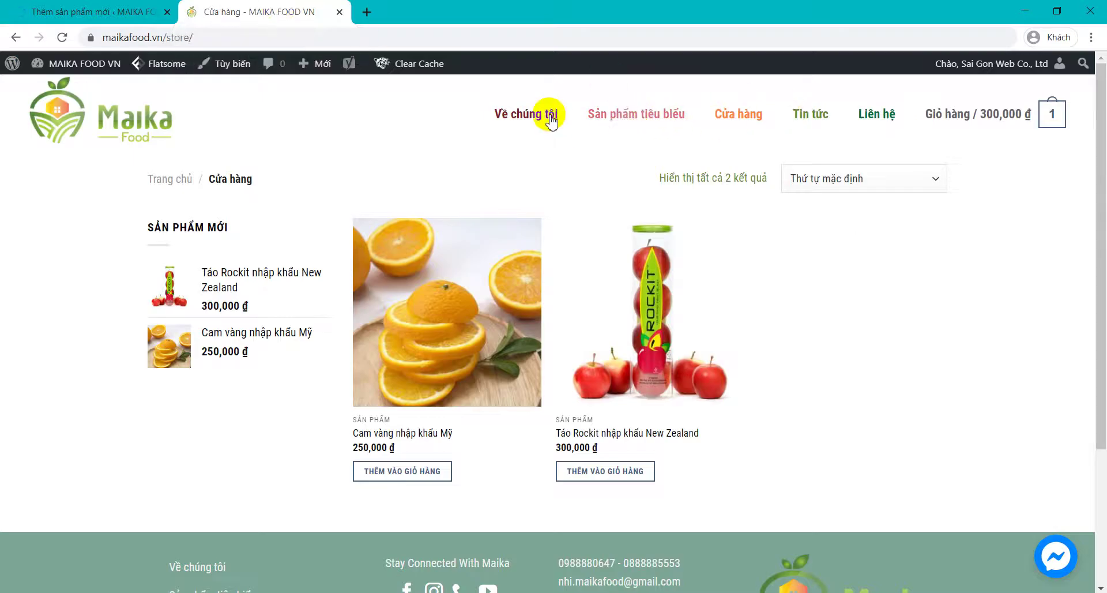
{"action": "left_click", "coordinate": [615, 114]}
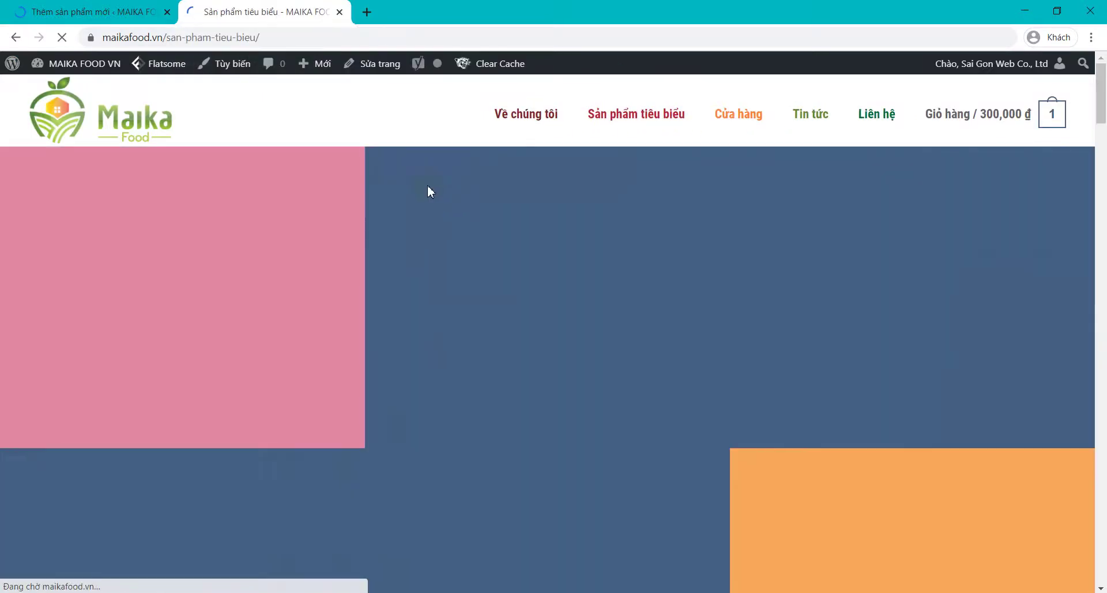
{"action": "scroll", "coordinate": [628, 239], "scroll_direction": "down", "scroll_amount": 10}
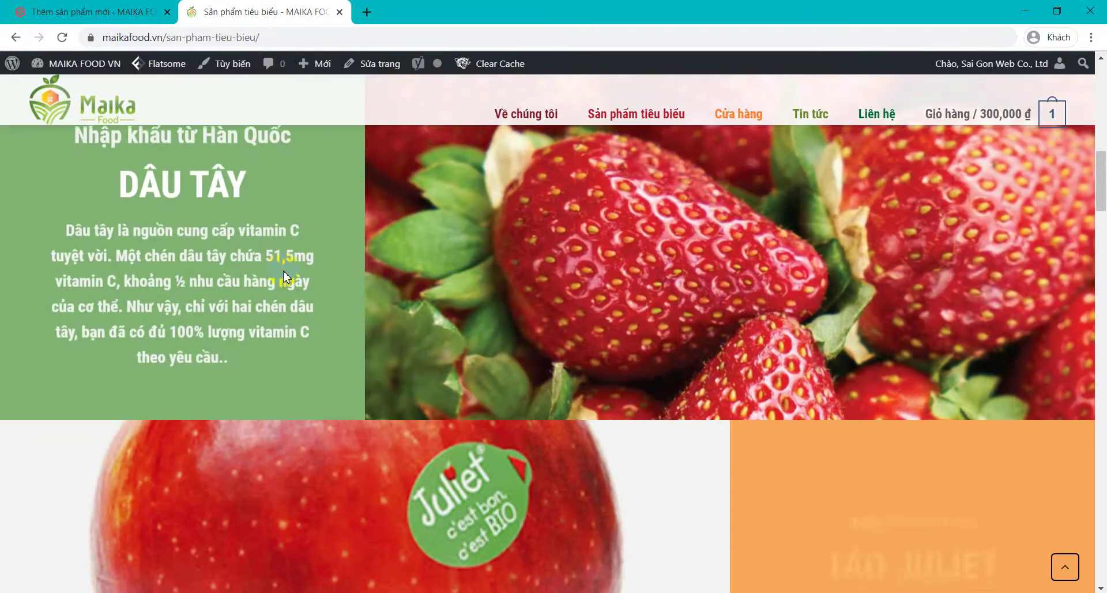
{"action": "scroll", "coordinate": [627, 241], "scroll_direction": "up", "scroll_amount": 1}
{"action": "left_click_drag", "start_coordinate": [242, 321], "coordinate": [123, 321]}
Title the new product "Dâu Tây nhập khẩu Hàn Quốc"
{"action": "left_click", "coordinate": [93, 11]}
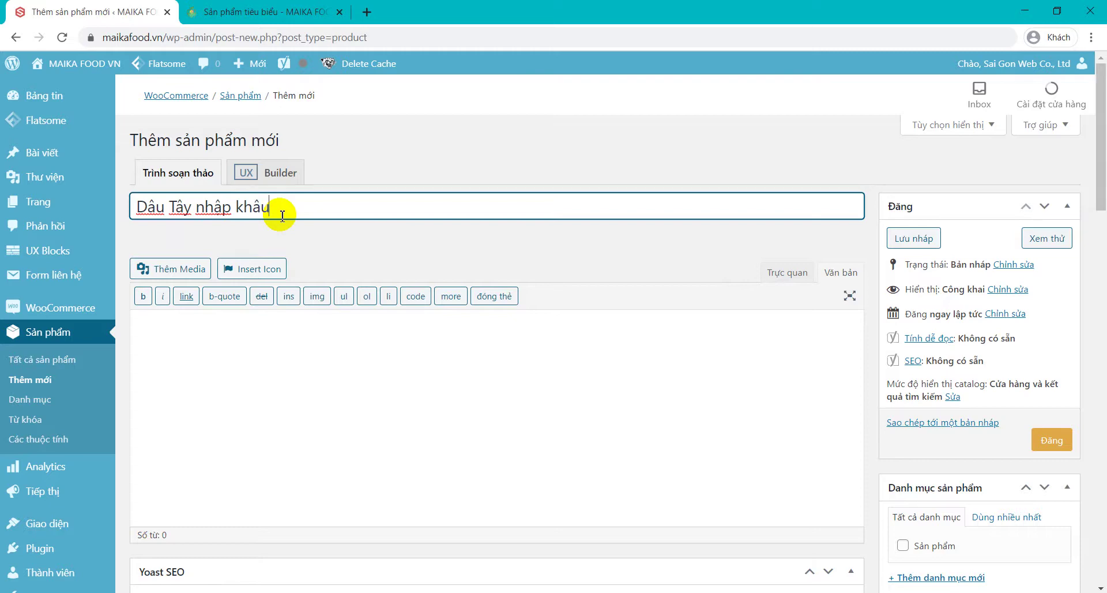
{"action": "left_click", "coordinate": [273, 6]}
{"action": "left_click", "coordinate": [101, 7]}
{"action": "type", "text": "Quốc"}
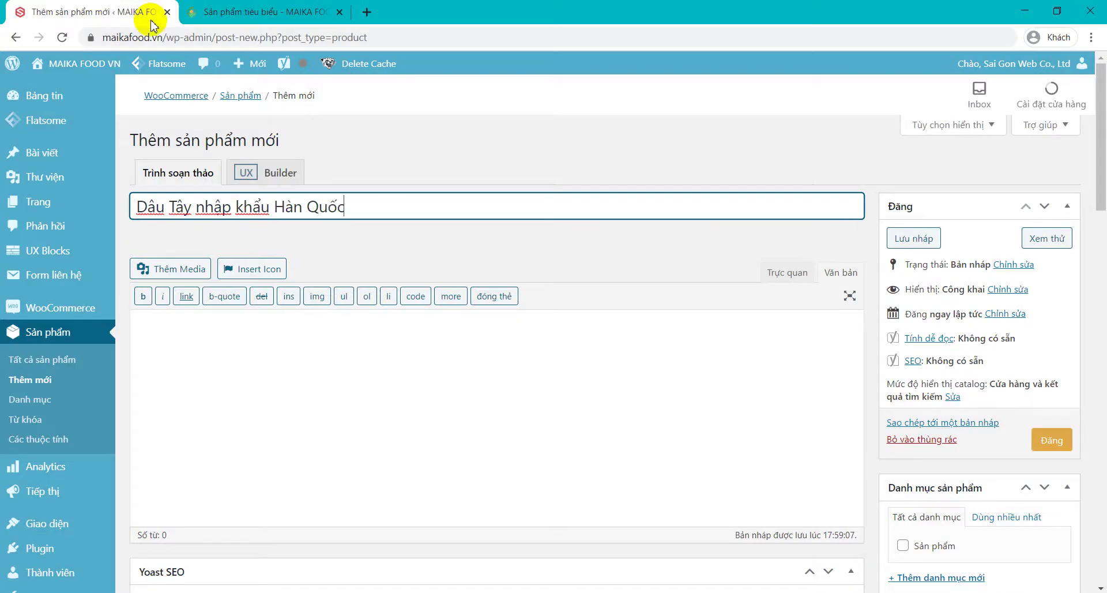
Examine the strawberry image and its description text on the featured products page and return to the product form
{"action": "left_click", "coordinate": [248, 14]}
{"action": "right_click", "coordinate": [572, 297]}
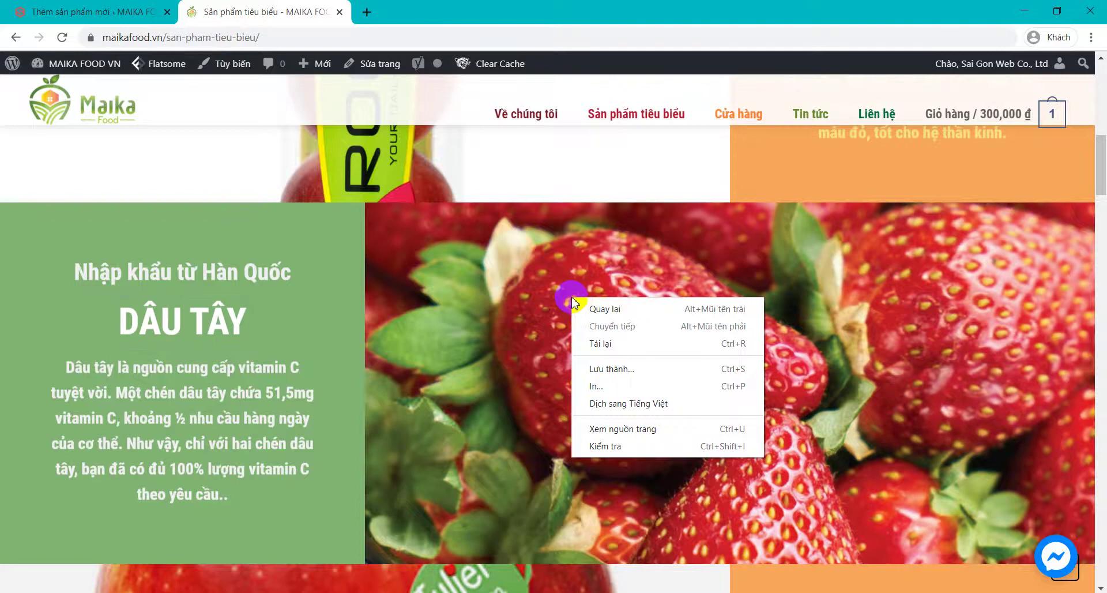
{"action": "left_click", "coordinate": [469, 284]}
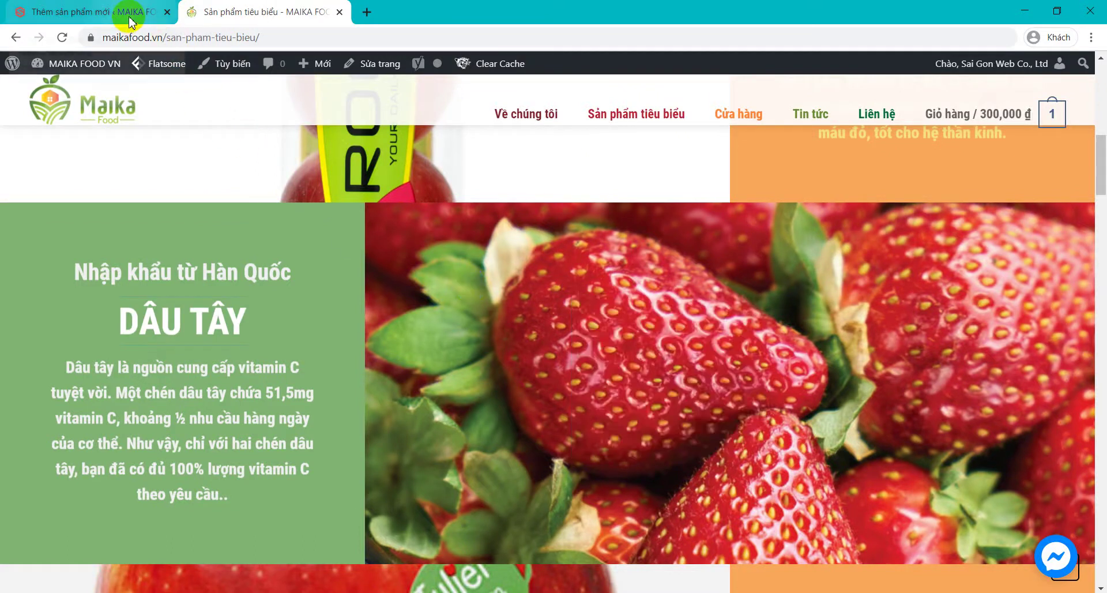
{"action": "left_click_drag", "start_coordinate": [68, 367], "coordinate": [245, 495]}
{"action": "left_click", "coordinate": [109, 18]}
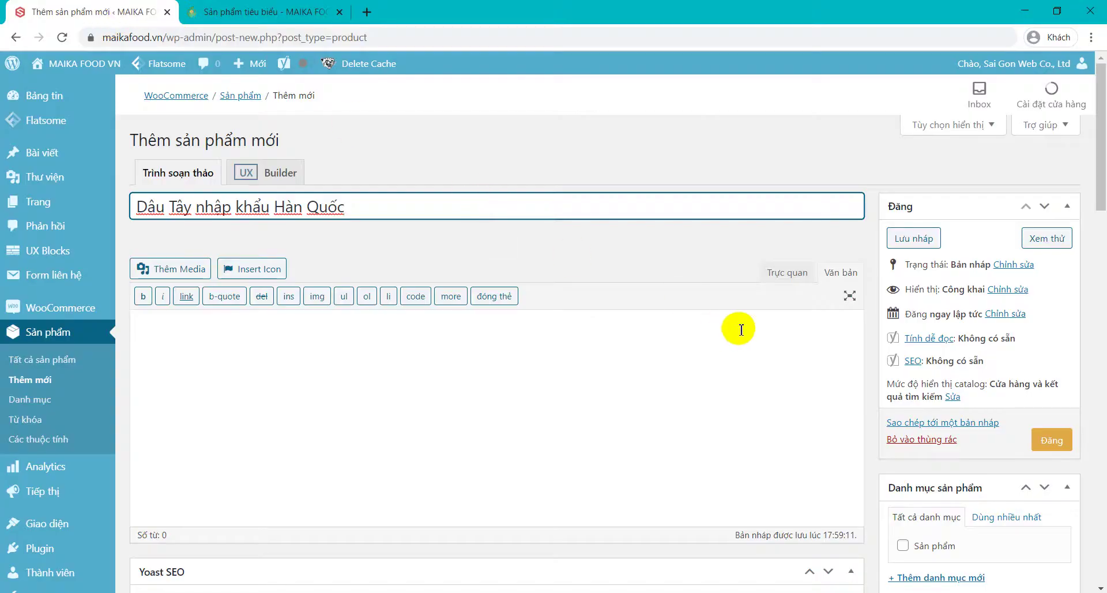
Assign the product to the Sản phẩm category and open the media library for choosing its product image
{"action": "scroll", "coordinate": [796, 321], "scroll_direction": "down", "scroll_amount": 5}
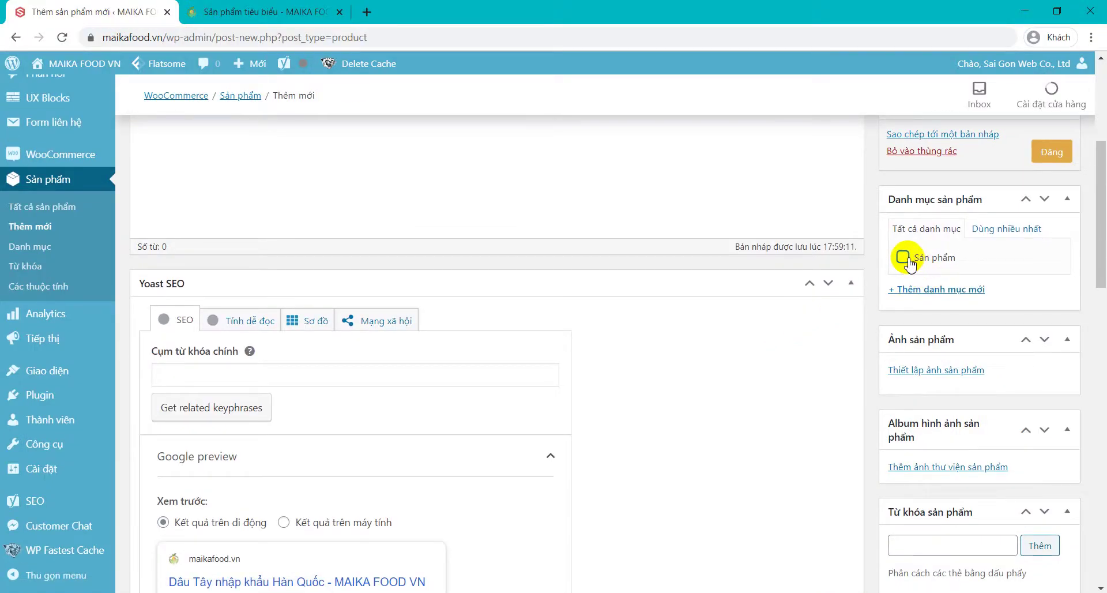
{"action": "left_click", "coordinate": [917, 371]}
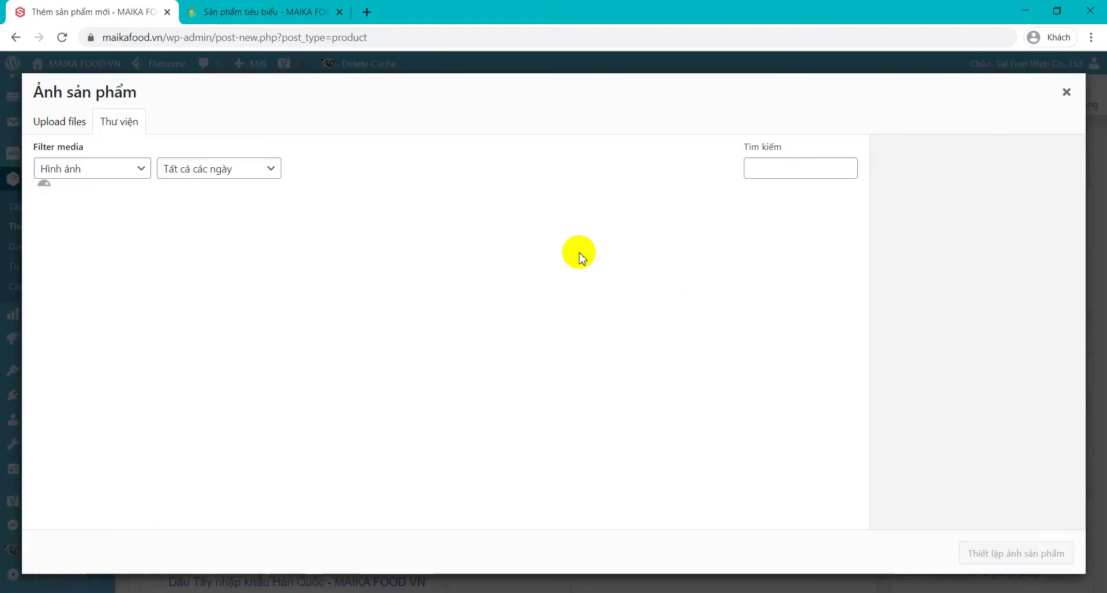
{"action": "scroll", "coordinate": [490, 323], "scroll_direction": "down", "scroll_amount": 3}
{"action": "scroll", "coordinate": [461, 333], "scroll_direction": "up", "scroll_amount": 3}
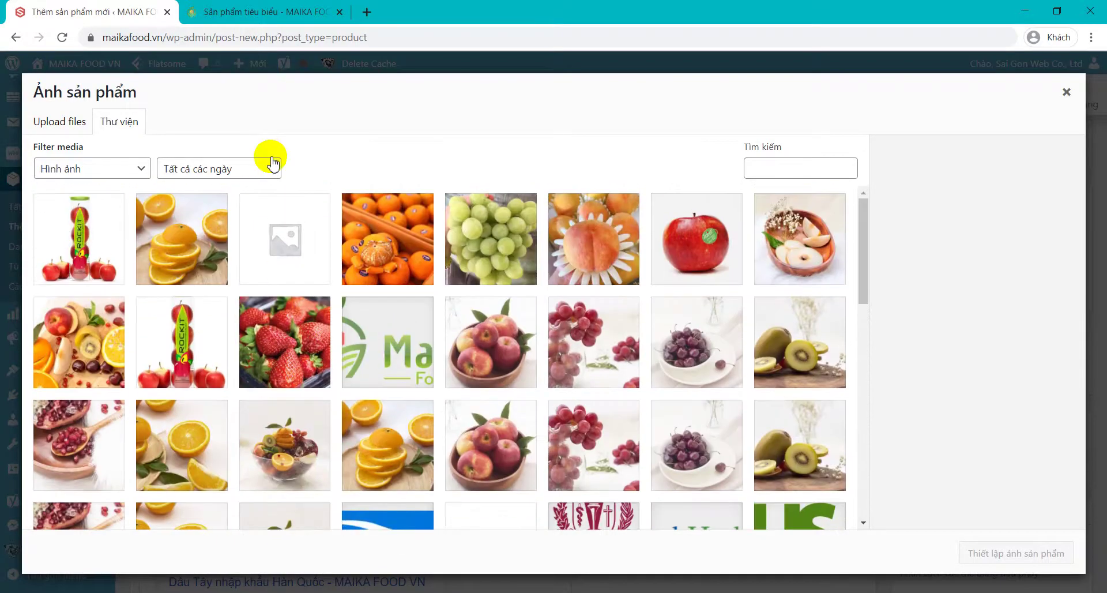
Select the existing strawberry photo 3afd78bc9bb766e93fa6-scaled.jpg in the media library and copy its file URL
{"action": "left_click", "coordinate": [257, 12]}
{"action": "left_click", "coordinate": [101, 21]}
{"action": "left_click", "coordinate": [280, 328]}
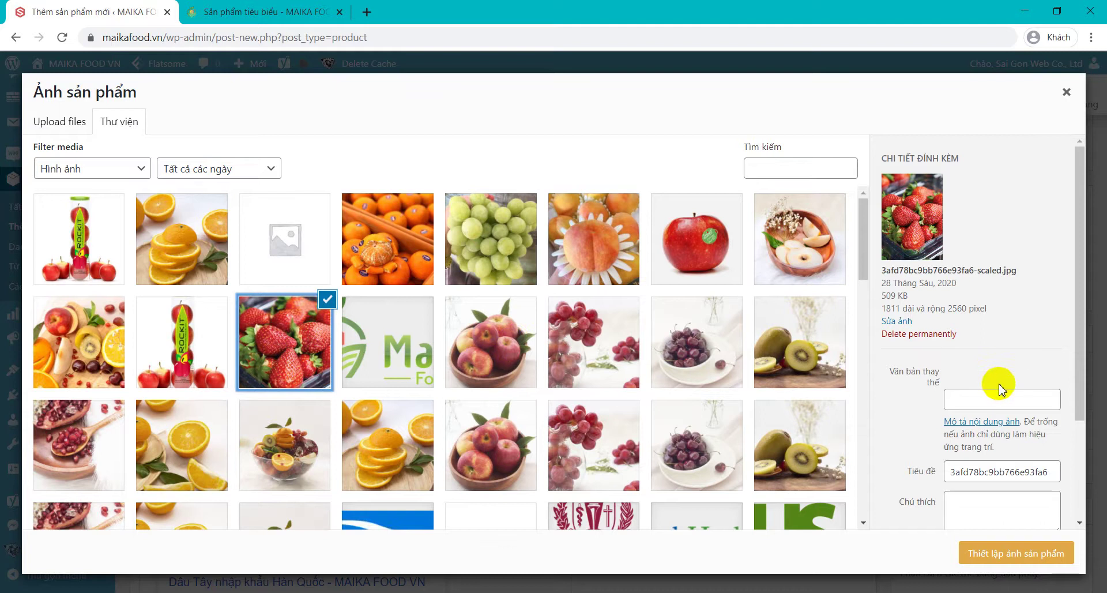
{"action": "scroll", "coordinate": [951, 490], "scroll_direction": "down", "scroll_amount": 3}
{"action": "left_click", "coordinate": [974, 495]}
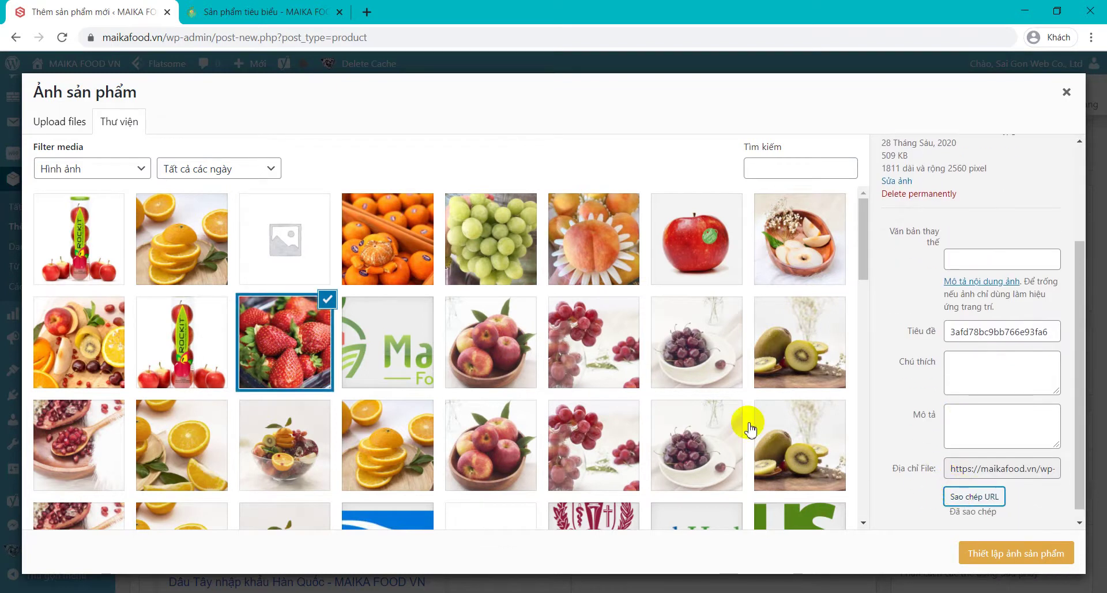
Open the strawberry photo from its URL in a new browser tab and copy the image
{"action": "left_click", "coordinate": [366, 11]}
{"action": "type", "text": "https://maikafood.vn/wp-content/uploads/2020/06/3afd78bc9bb766e93fa6-scaled.jpg"}
{"action": "key", "text": "Return"}
{"action": "right_click", "coordinate": [610, 351]}
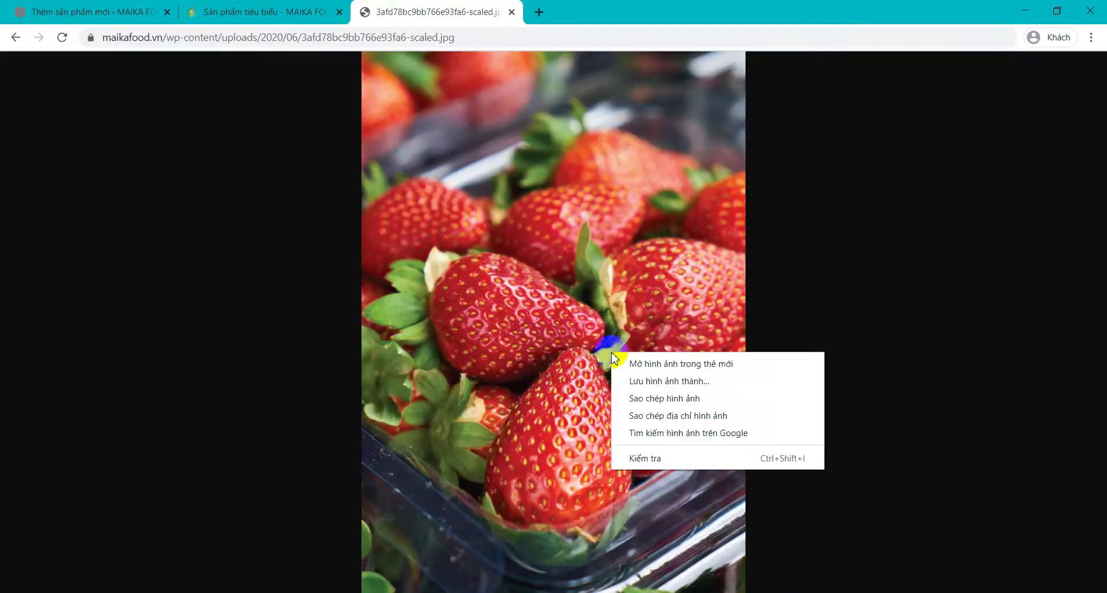
{"action": "left_click", "coordinate": [640, 398]}
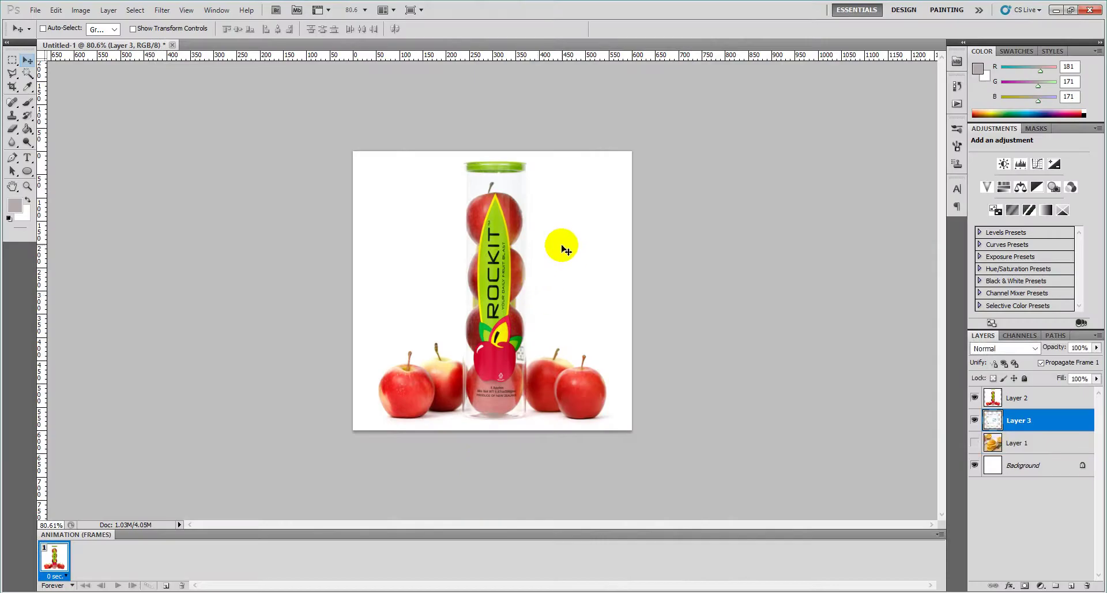
Delete Layer 3 from the open Photoshop document and copy the strawberry image again from Chrome
{"action": "left_click_drag", "start_coordinate": [1009, 415], "coordinate": [1000, 461]}
{"action": "key", "text": "alt+Tab"}
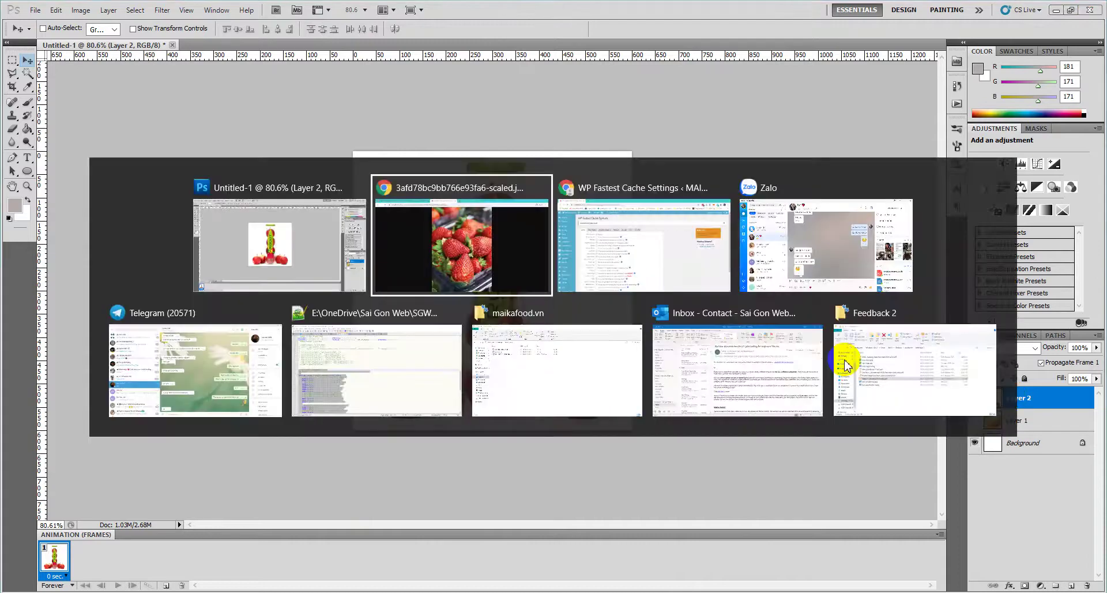
{"action": "right_click", "coordinate": [607, 330]}
{"action": "left_click", "coordinate": [655, 375]}
{"action": "key", "text": "alt+Tab"}
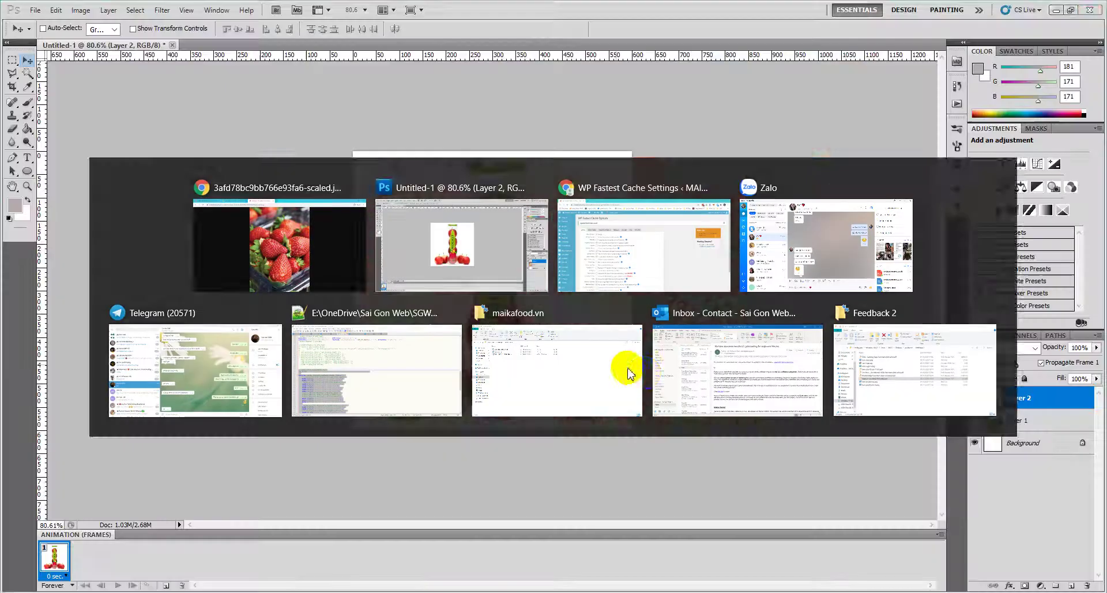
Paste the strawberry image as a new layer in Photoshop and scale it to about 33.2% to fit the canvas width
{"action": "key", "text": "ctrl+v"}
{"action": "key", "text": "ctrl+t"}
{"action": "key", "text": "ctrl+0"}
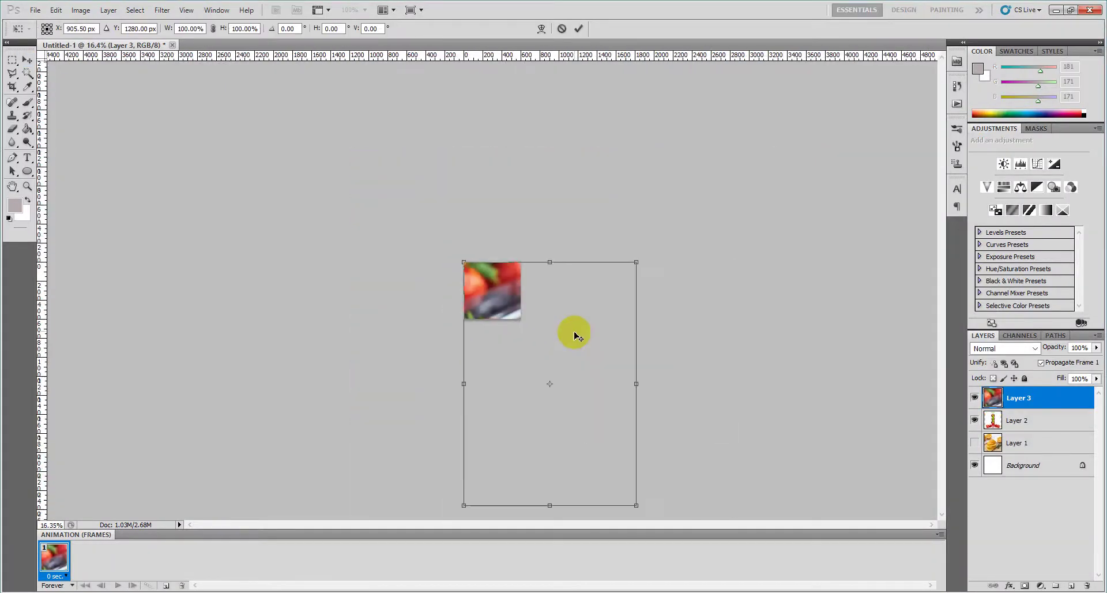
{"action": "left_click_drag", "start_coordinate": [639, 502], "coordinate": [516, 343]}
{"action": "key", "text": "ctrl+0"}
{"action": "scroll", "coordinate": [547, 329], "scroll_direction": "up", "scroll_amount": 3}
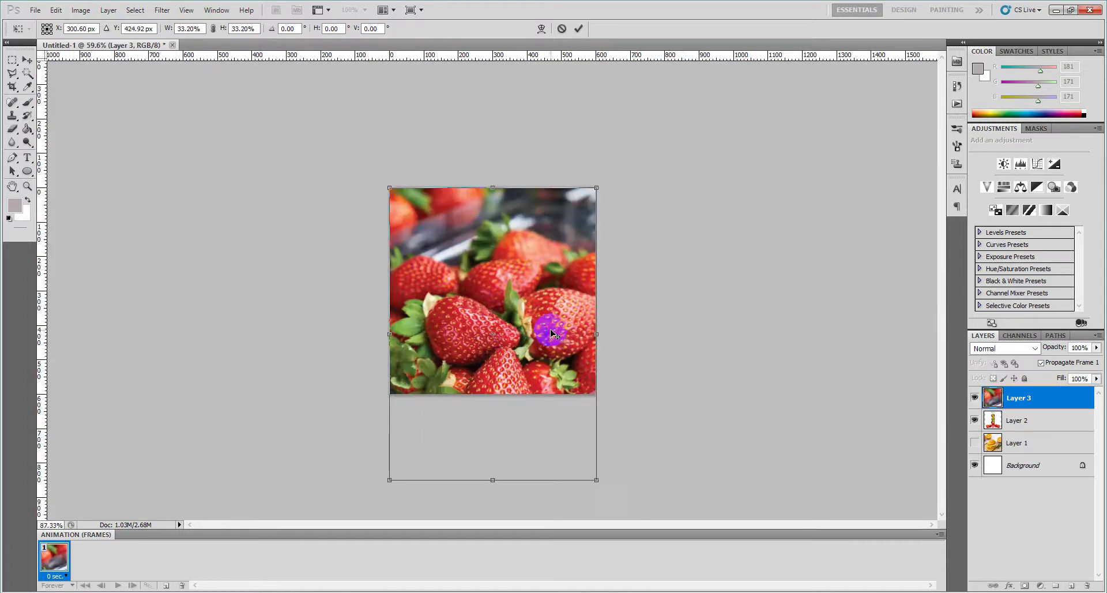
Move the strawberry image upward so its lower part fills the square canvas, and commit the transform
{"action": "scroll", "coordinate": [572, 289], "scroll_direction": "up", "scroll_amount": 3}
{"action": "left_click_drag", "start_coordinate": [590, 282], "coordinate": [592, 224]}
{"action": "key", "text": "Return"}
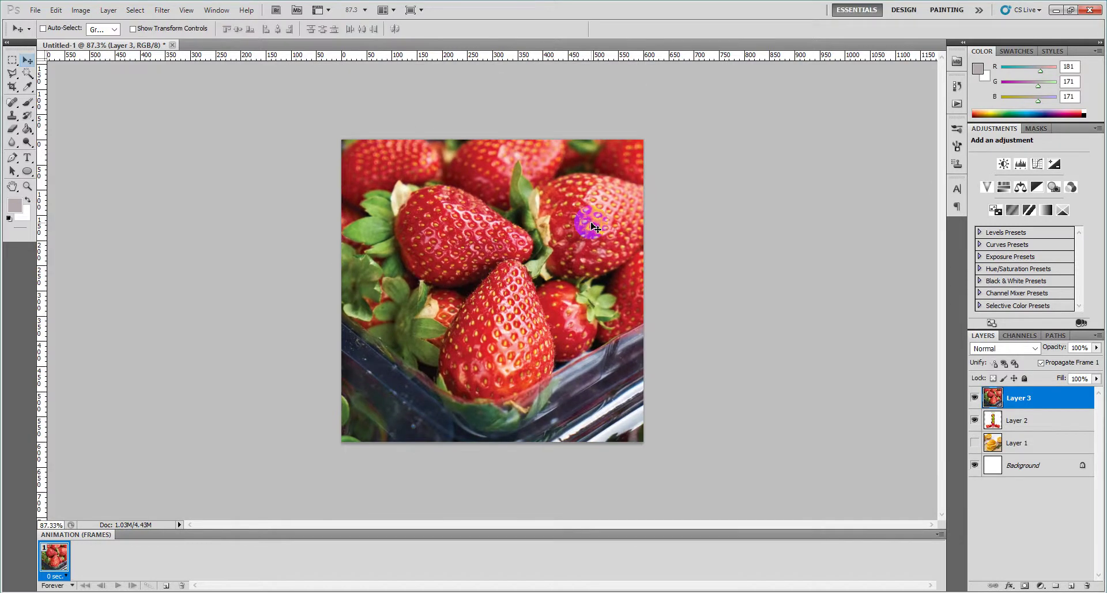
Export the artwork with Save for Web as a JPEG named "dau tay han quoc" in the maikafood.vn folder
{"action": "key", "text": "ctrl+alt+shift+s"}
{"action": "left_click", "coordinate": [638, 459]}
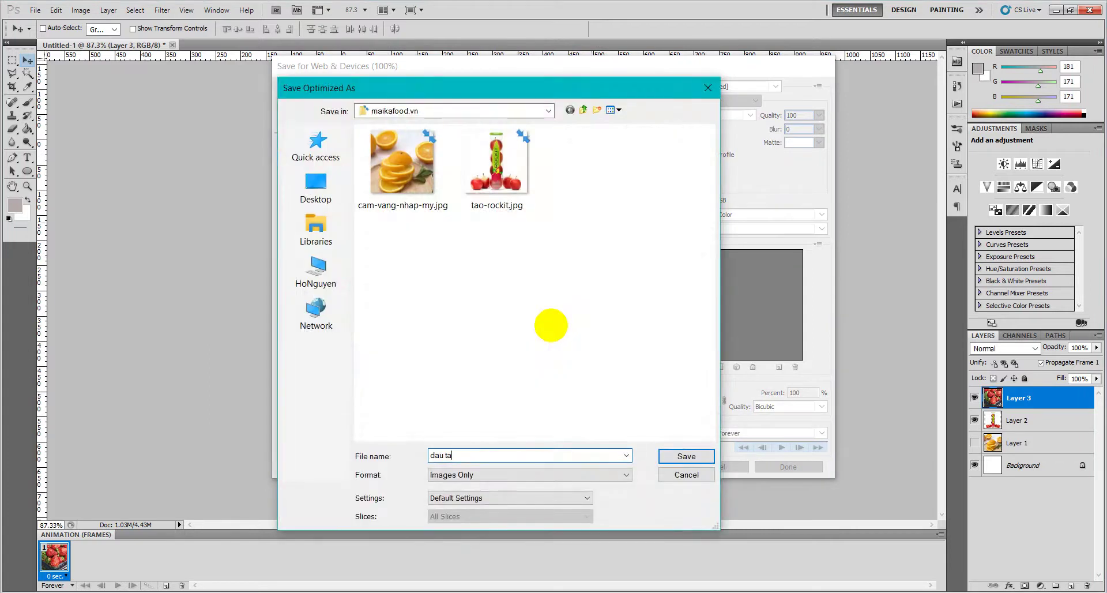
{"action": "type", "text": "dau tay han quo"}
{"action": "key", "text": "Return"}
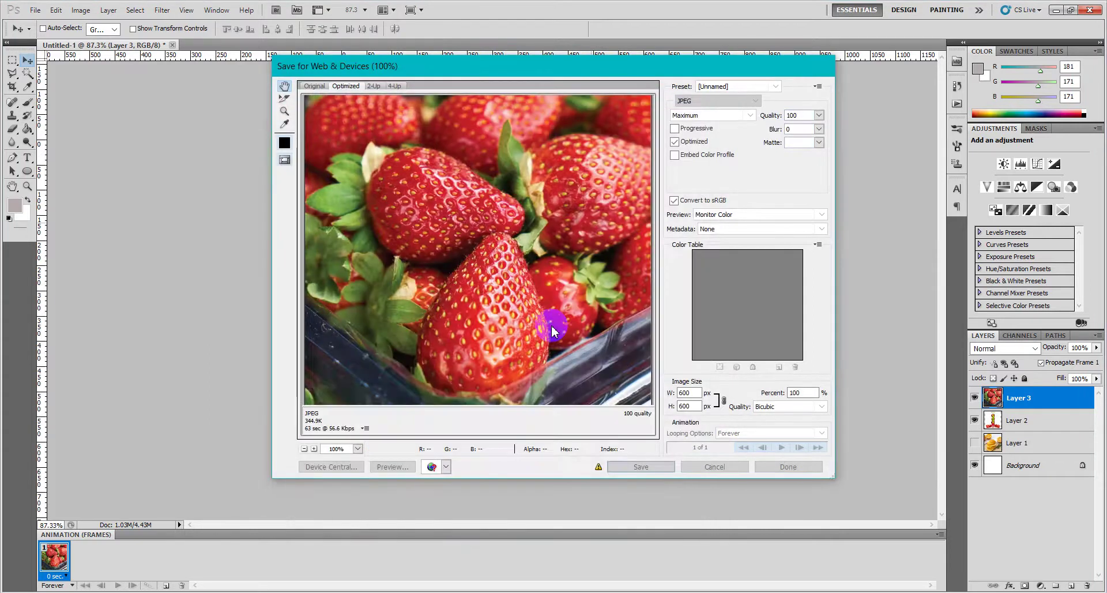
Back in Chrome, upload dau-tay-han-quoc.jpg from the Desktop's maikafood.vn folder and set it as the product image
{"action": "left_click", "coordinate": [230, 585]}
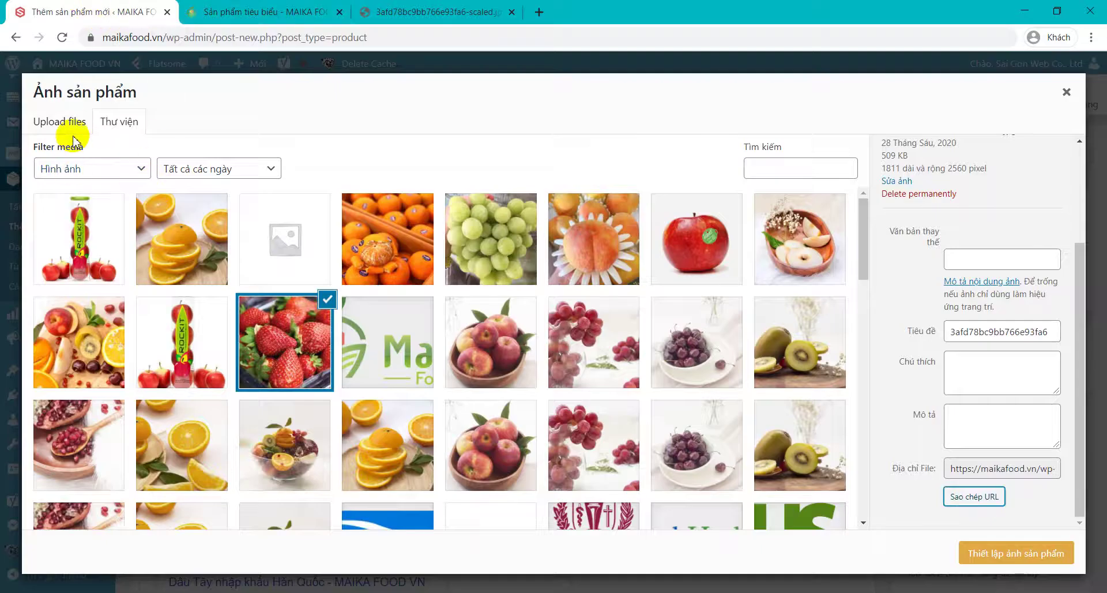
{"action": "left_click", "coordinate": [73, 137]}
{"action": "left_click", "coordinate": [521, 336]}
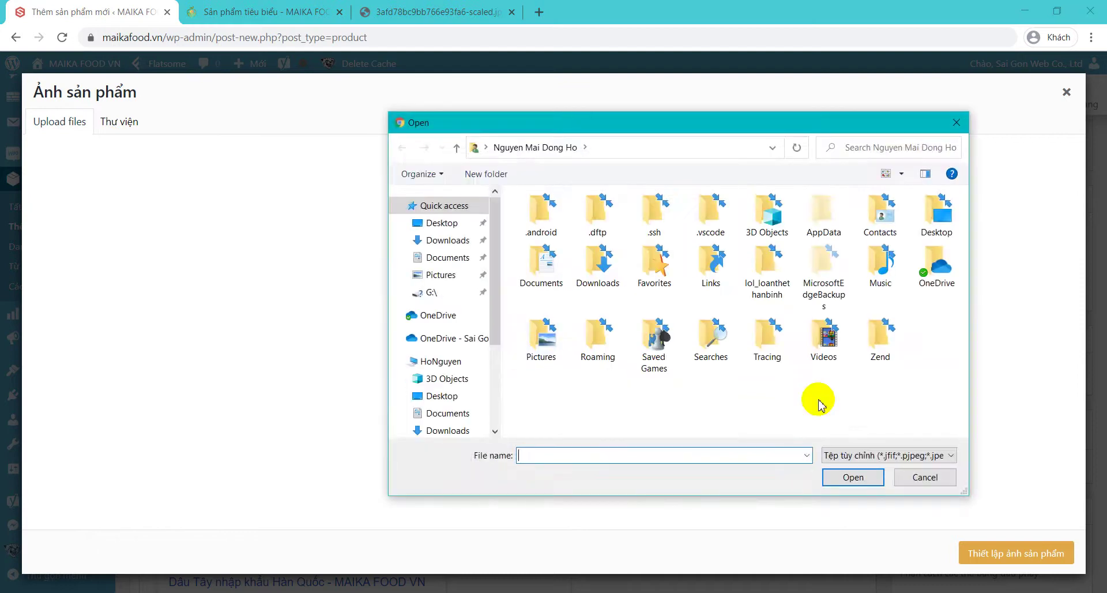
{"action": "left_click", "coordinate": [447, 228]}
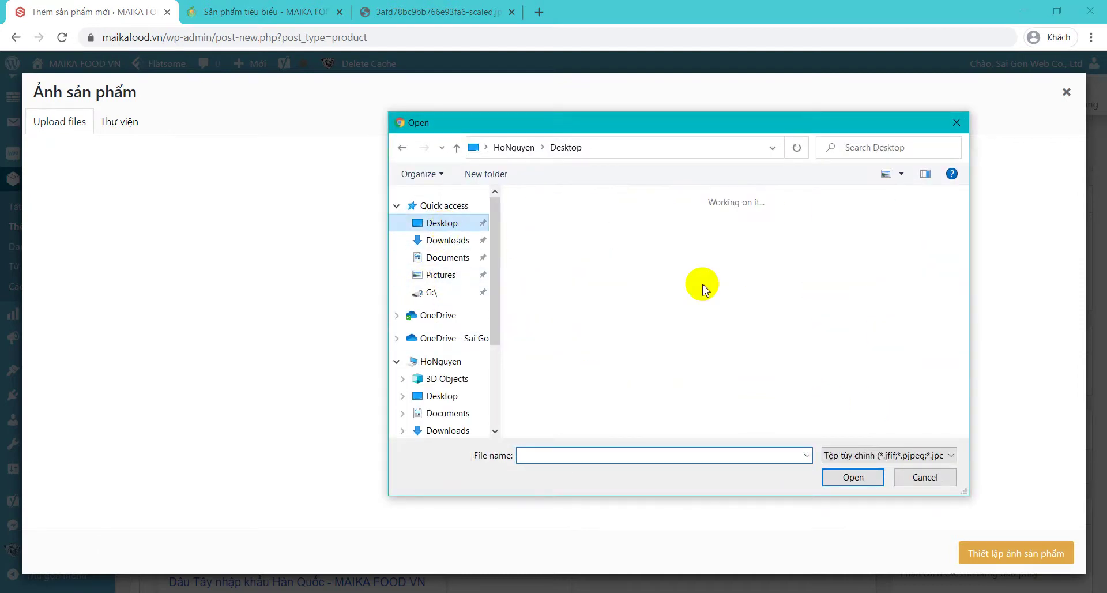
{"action": "left_click", "coordinate": [556, 346]}
{"action": "double_click", "coordinate": [556, 346]}
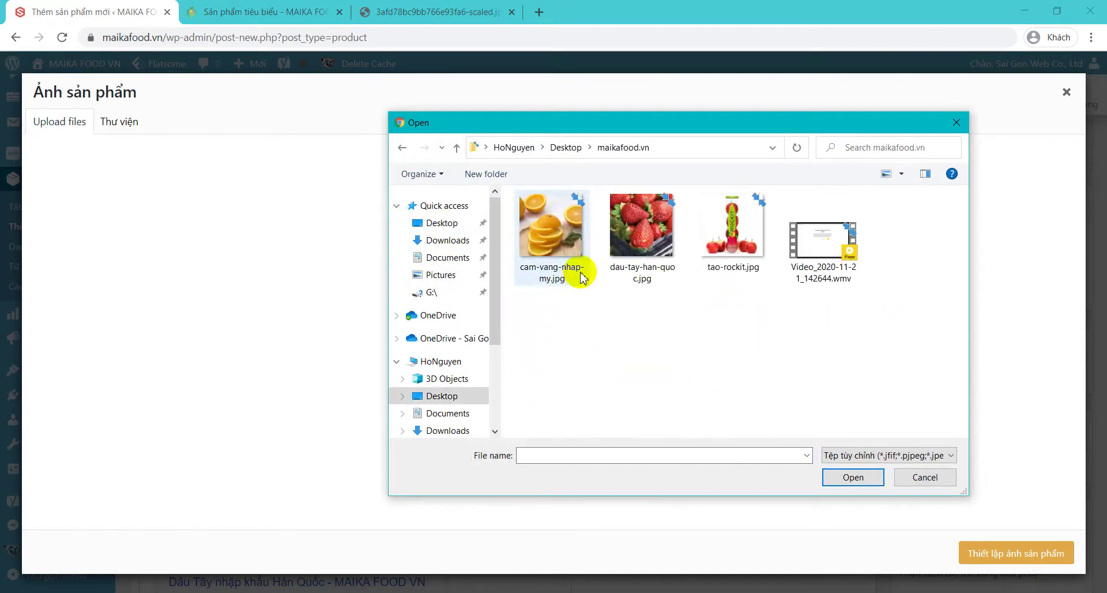
{"action": "double_click", "coordinate": [669, 222]}
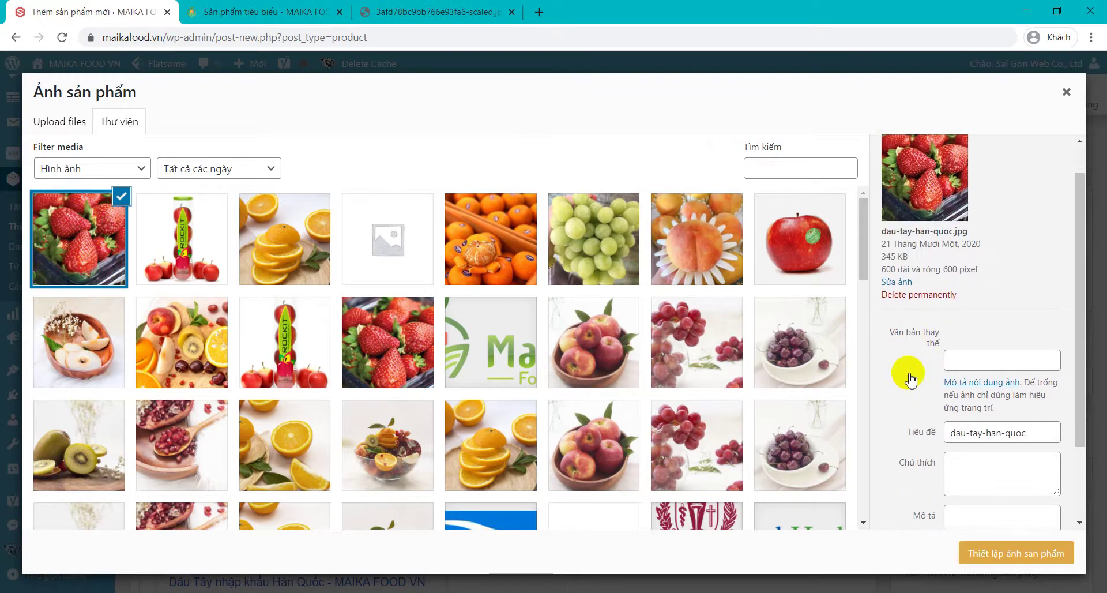
{"action": "scroll", "coordinate": [980, 490], "scroll_direction": "down", "scroll_amount": 5}
{"action": "left_click", "coordinate": [971, 552]}
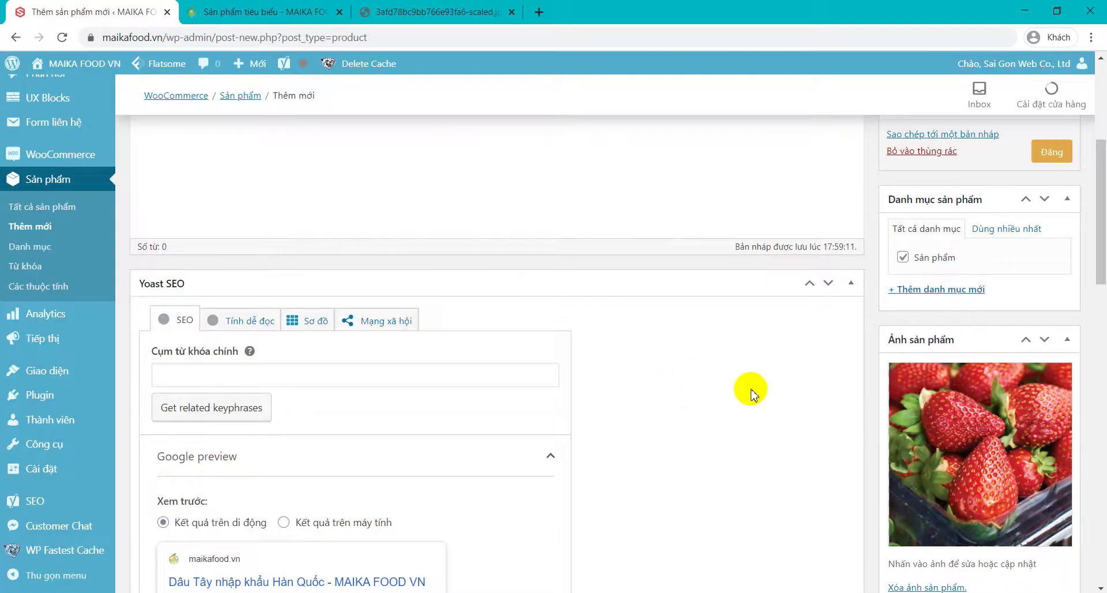
Set the product's regular price (Giá bán thường) to 380000
{"action": "scroll", "coordinate": [634, 369], "scroll_direction": "down", "scroll_amount": 9}
{"action": "scroll", "coordinate": [666, 344], "scroll_direction": "down", "scroll_amount": 5}
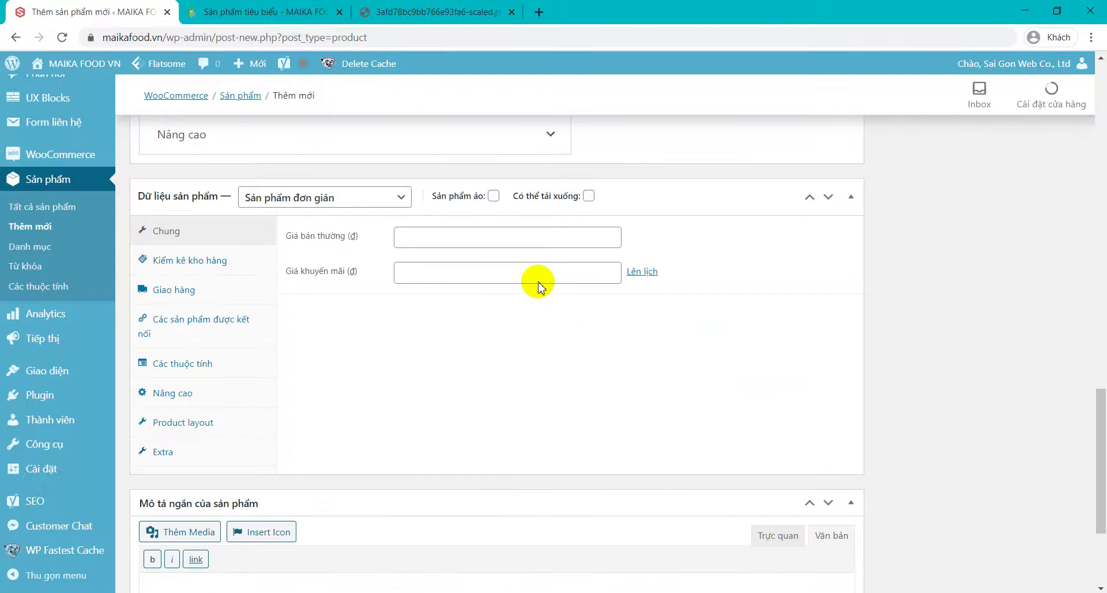
{"action": "left_click", "coordinate": [513, 239]}
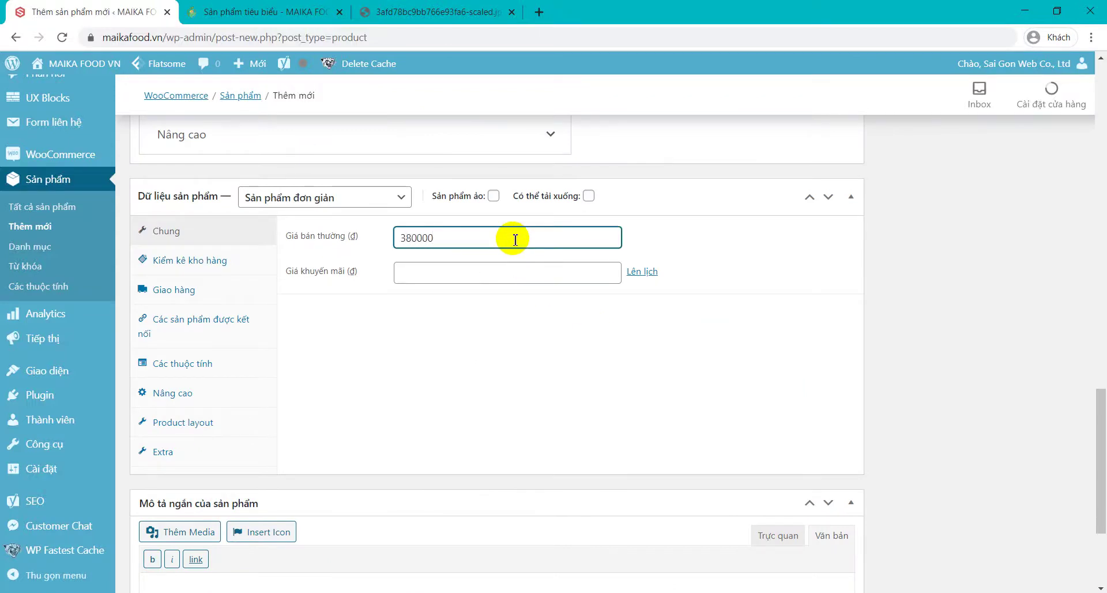
Paste the strawberry description from the Sản phẩm tiêu biểu page into the product's short description
{"action": "left_click", "coordinate": [291, 13]}
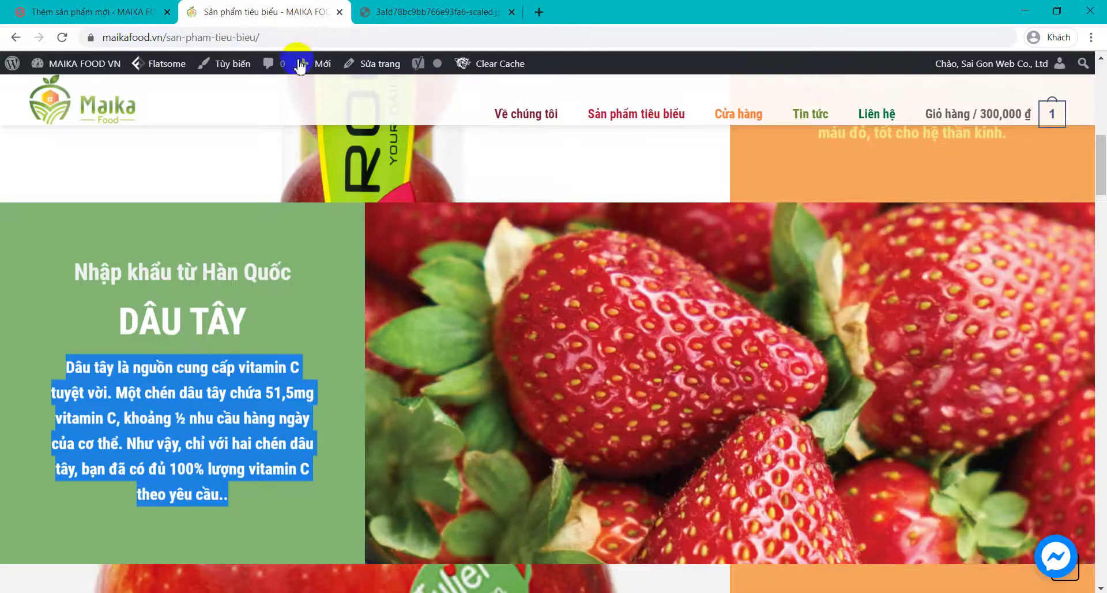
{"action": "left_click", "coordinate": [92, 12]}
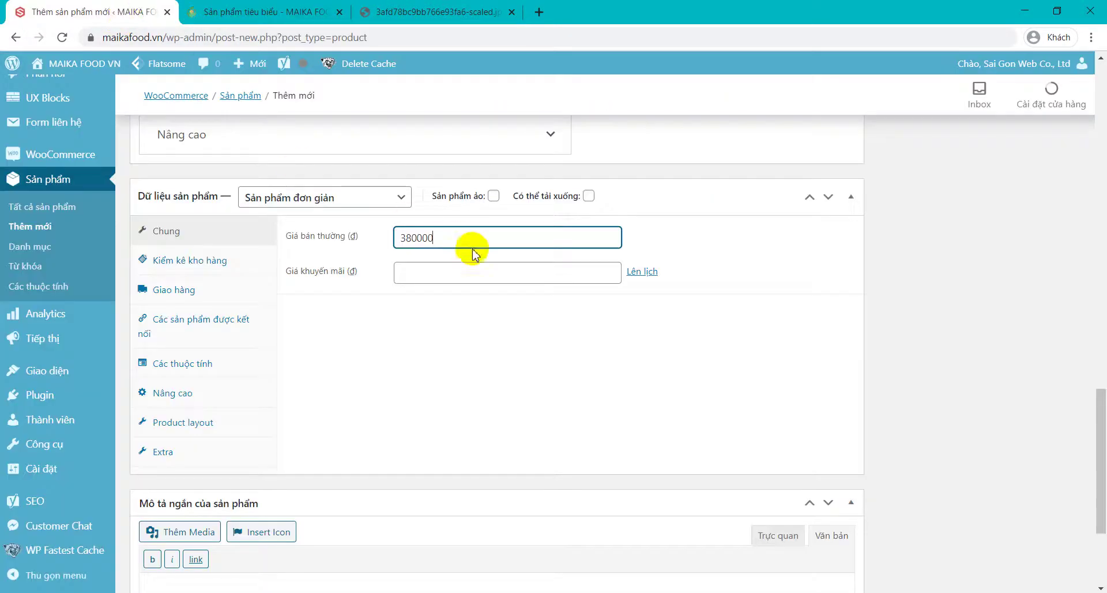
{"action": "scroll", "coordinate": [469, 242], "scroll_direction": "down", "scroll_amount": 3}
{"action": "left_click", "coordinate": [318, 420]}
{"action": "key", "text": "ctrl+v"}
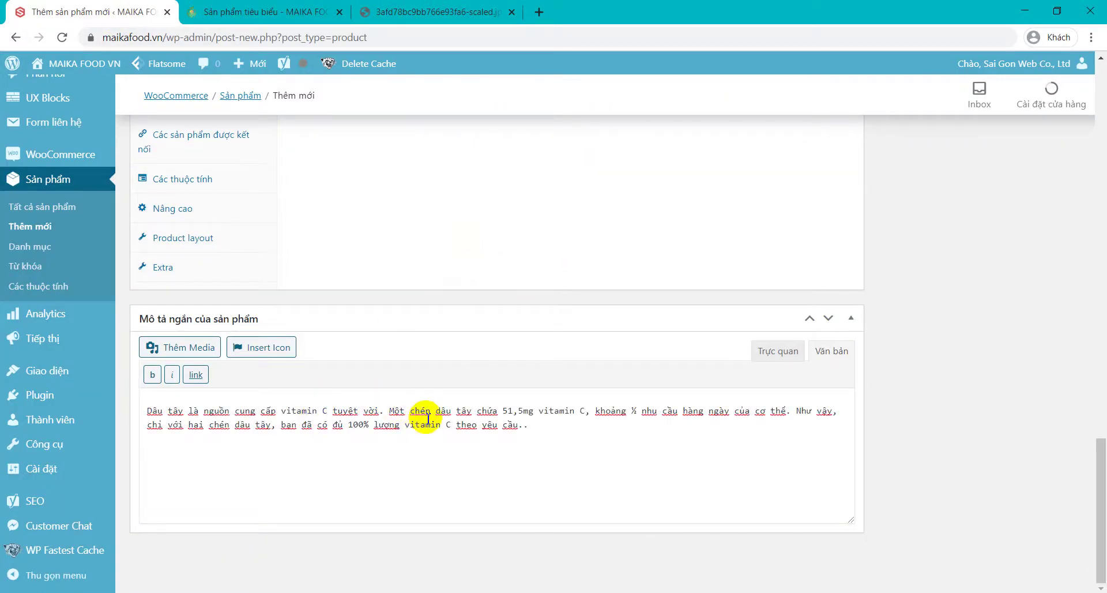
Publish the product Dâu Tây nhập khẩu Hàn Quốc
{"action": "scroll", "coordinate": [735, 423], "scroll_direction": "up", "scroll_amount": 2}
{"action": "scroll", "coordinate": [735, 424], "scroll_direction": "up", "scroll_amount": 20}
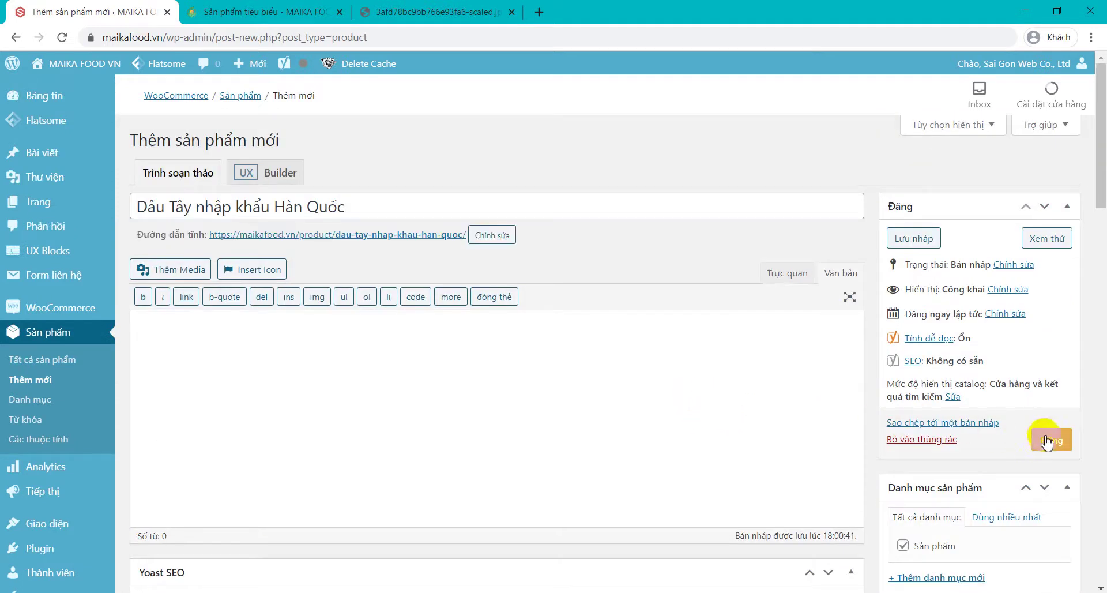
{"action": "left_click", "coordinate": [1047, 442]}
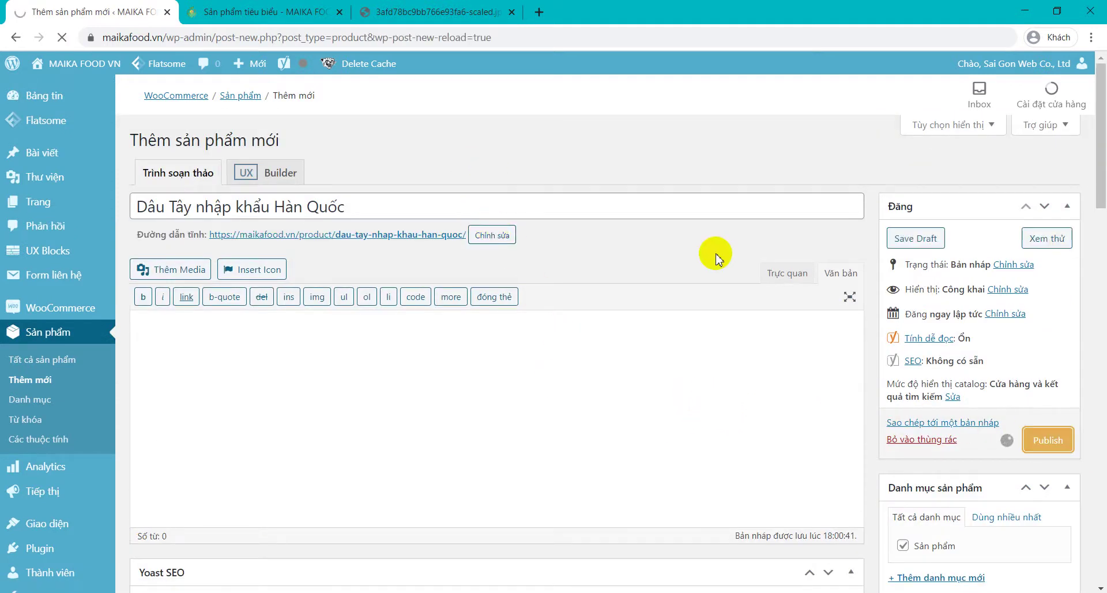
{"action": "left_click", "coordinate": [1052, 441]}
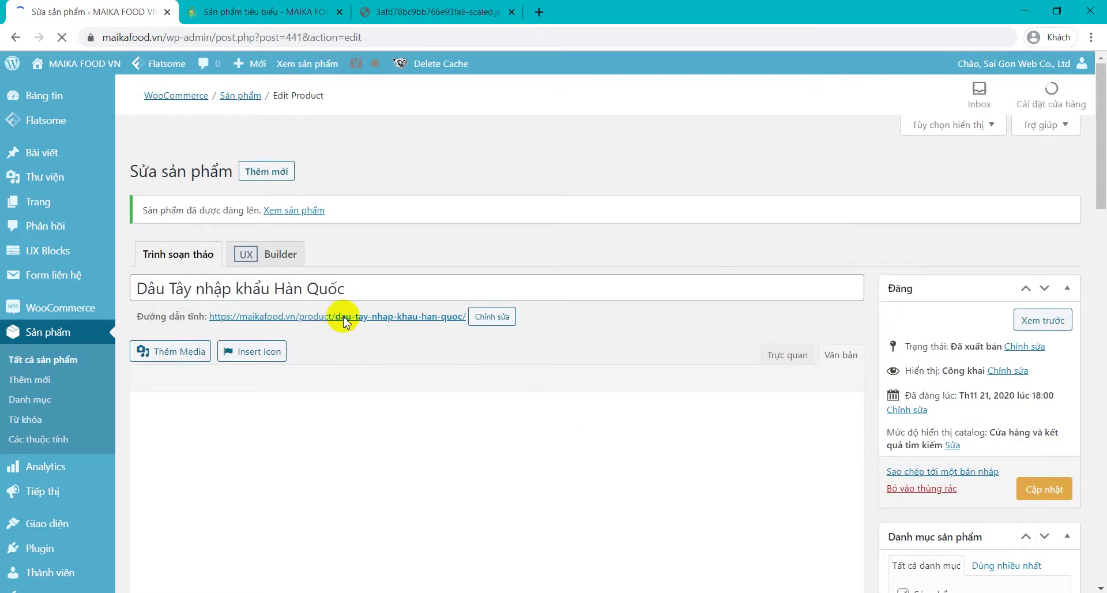
Open the published product's page in a separate tab and check its short description and price
{"action": "middle_click", "coordinate": [276, 317]}
{"action": "left_click", "coordinate": [260, 12]}
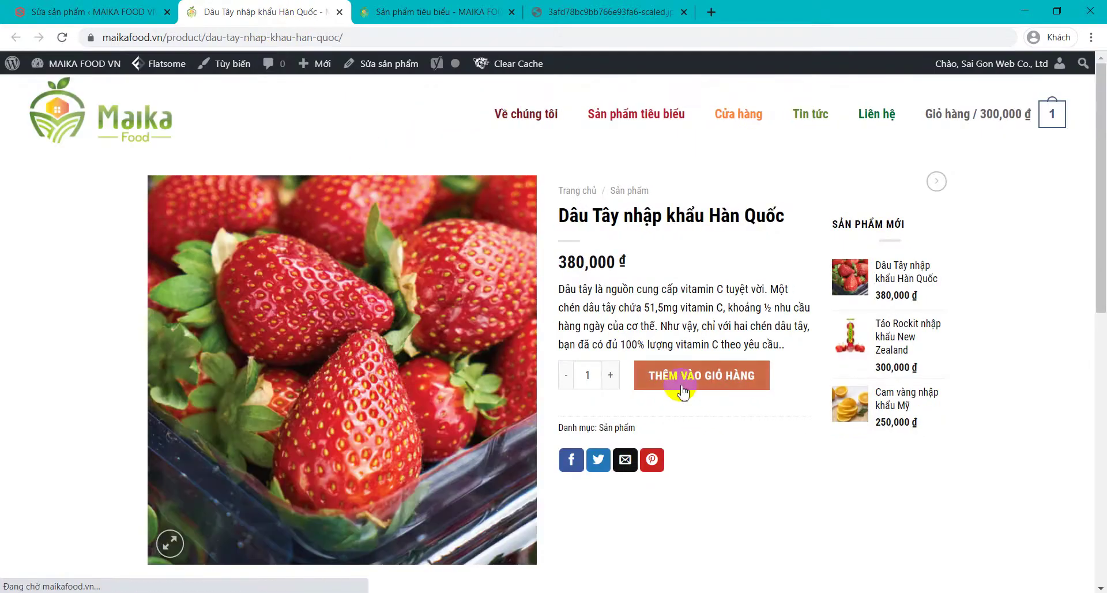
{"action": "left_click_drag", "start_coordinate": [566, 287], "coordinate": [781, 342]}
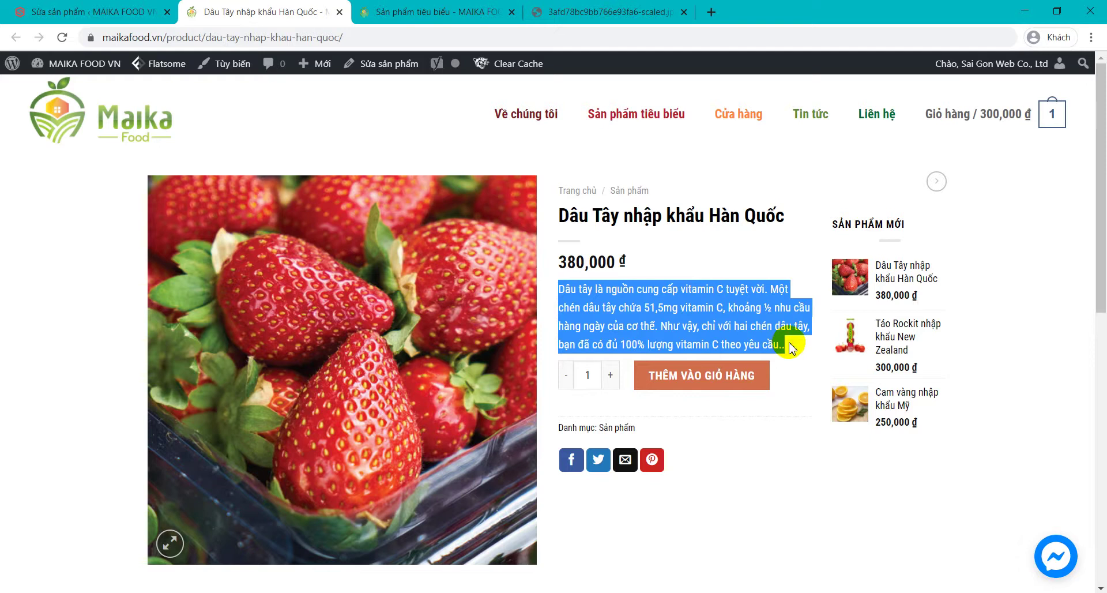
{"action": "scroll", "coordinate": [622, 251], "scroll_direction": "down", "scroll_amount": 6}
{"action": "scroll", "coordinate": [574, 329], "scroll_direction": "up", "scroll_amount": 6}
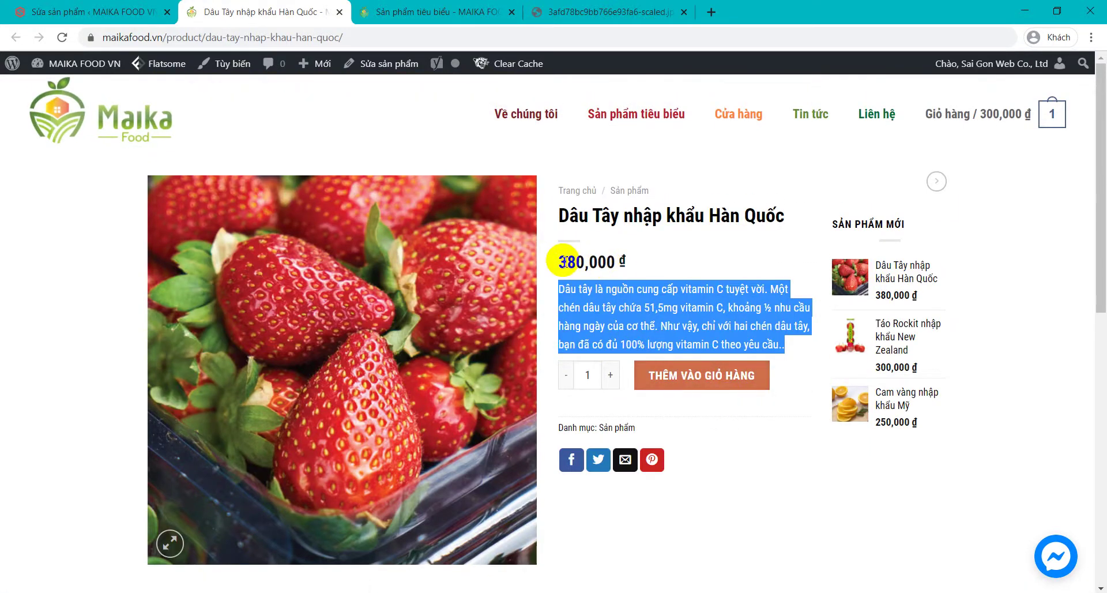
{"action": "left_click_drag", "start_coordinate": [565, 261], "coordinate": [672, 252]}
{"action": "left_click", "coordinate": [617, 291]}
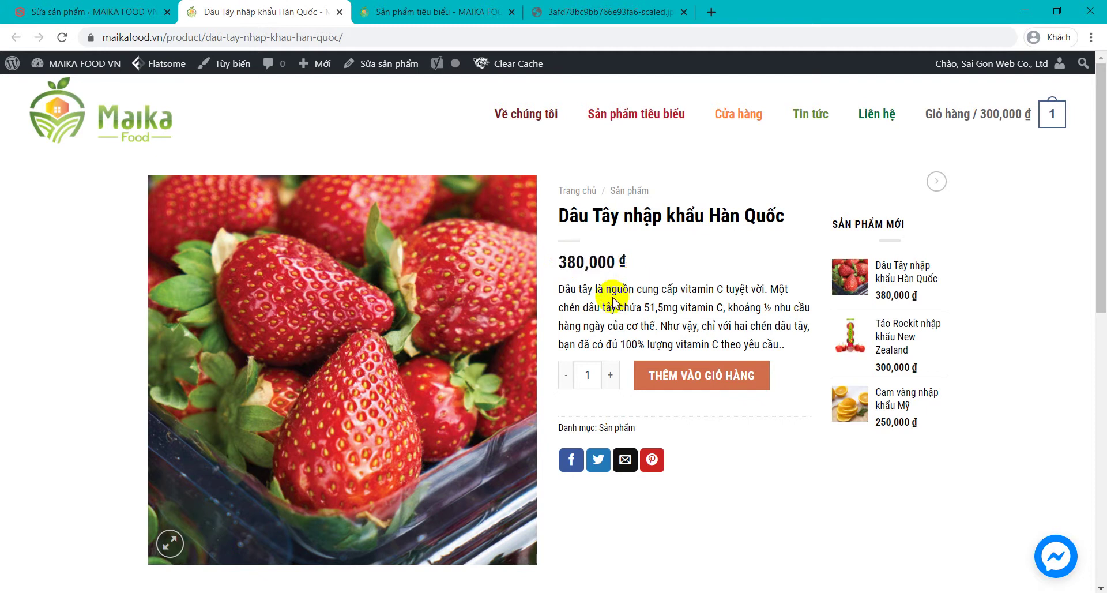
Back in the product editor, set the sale price (Giá khuyến mãi) to 350000 and update the product
{"action": "left_click", "coordinate": [109, 11]}
{"action": "scroll", "coordinate": [443, 316], "scroll_direction": "down", "scroll_amount": 10}
{"action": "scroll", "coordinate": [442, 316], "scroll_direction": "down", "scroll_amount": 15}
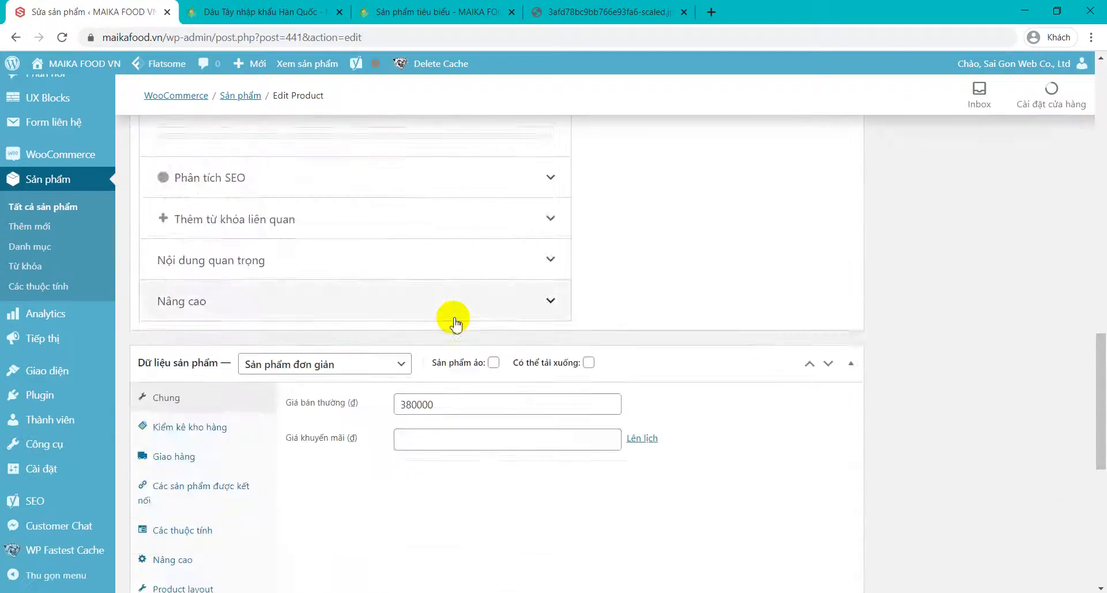
{"action": "left_click", "coordinate": [419, 293]}
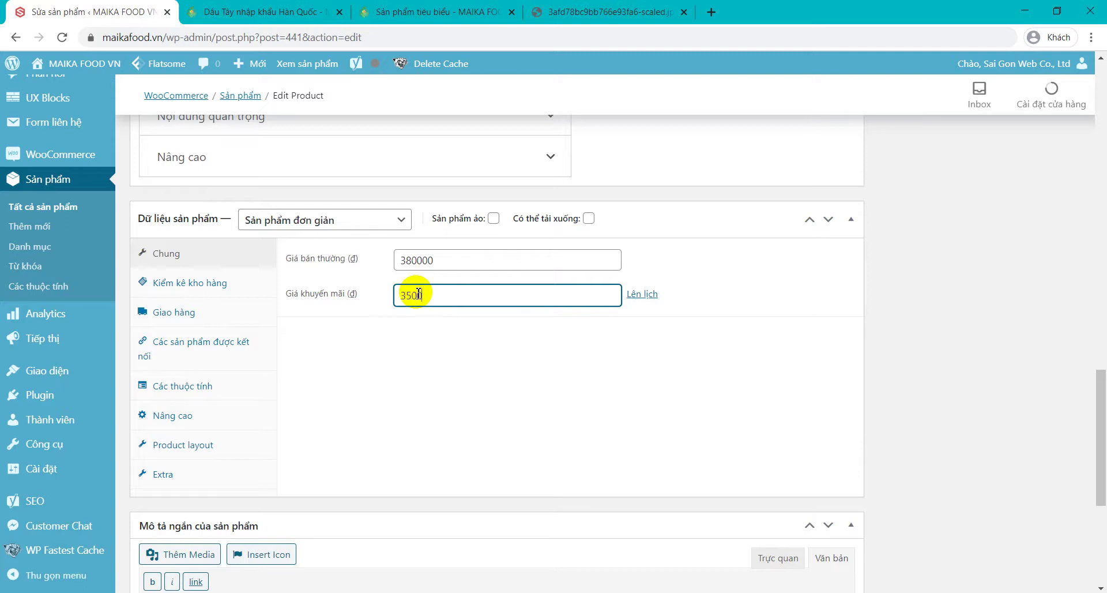
{"action": "scroll", "coordinate": [1018, 323], "scroll_direction": "up", "scroll_amount": 20}
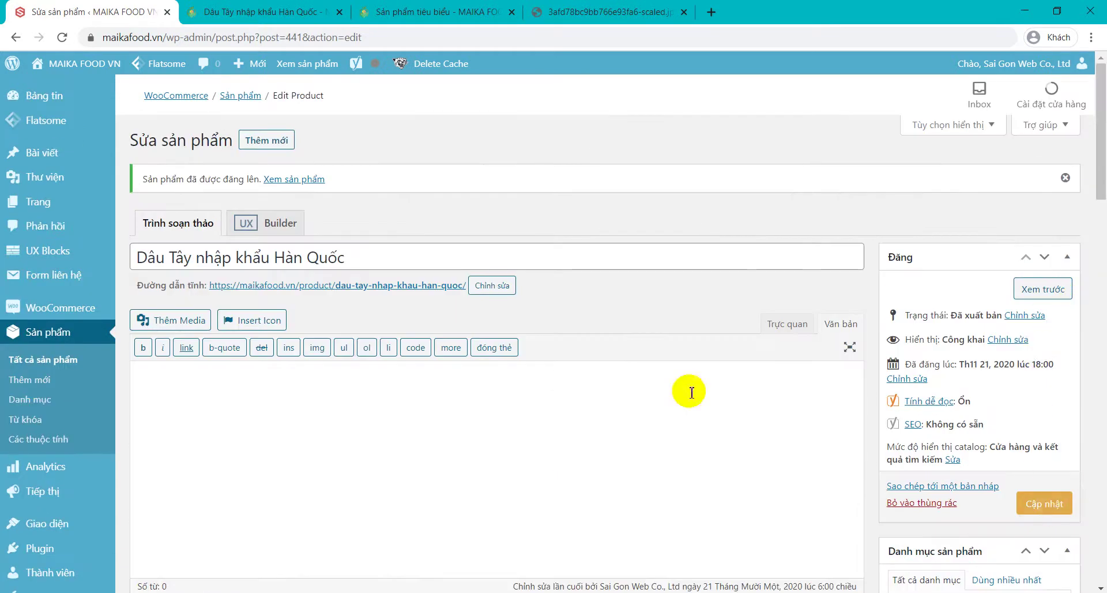
{"action": "scroll", "coordinate": [662, 386], "scroll_direction": "down", "scroll_amount": 15}
{"action": "scroll", "coordinate": [731, 340], "scroll_direction": "up", "scroll_amount": 8}
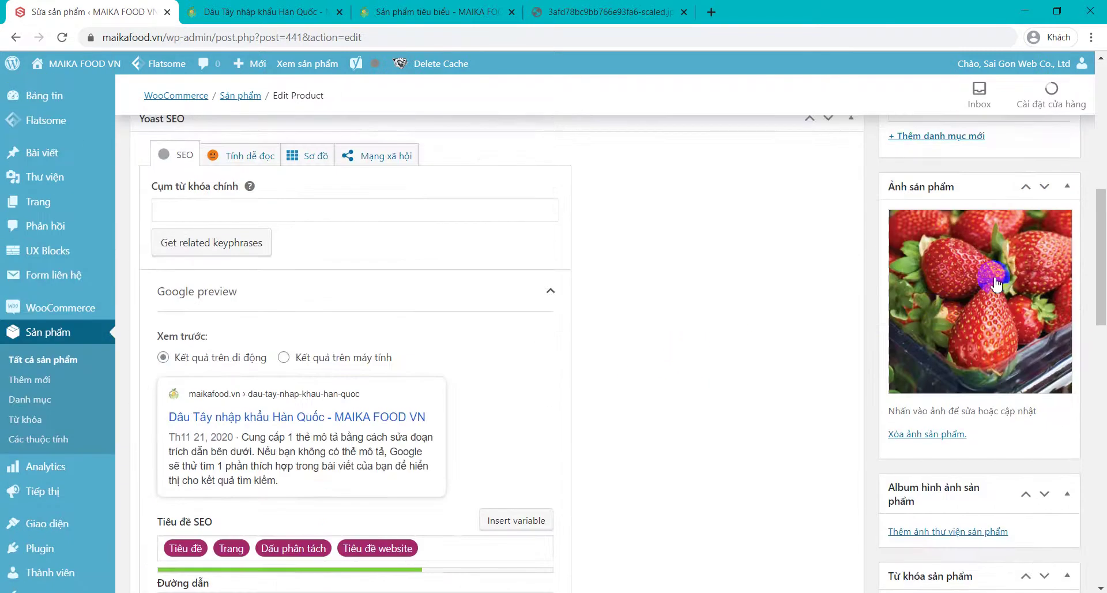
{"action": "scroll", "coordinate": [995, 282], "scroll_direction": "up", "scroll_amount": 6}
{"action": "left_click", "coordinate": [1046, 431]}
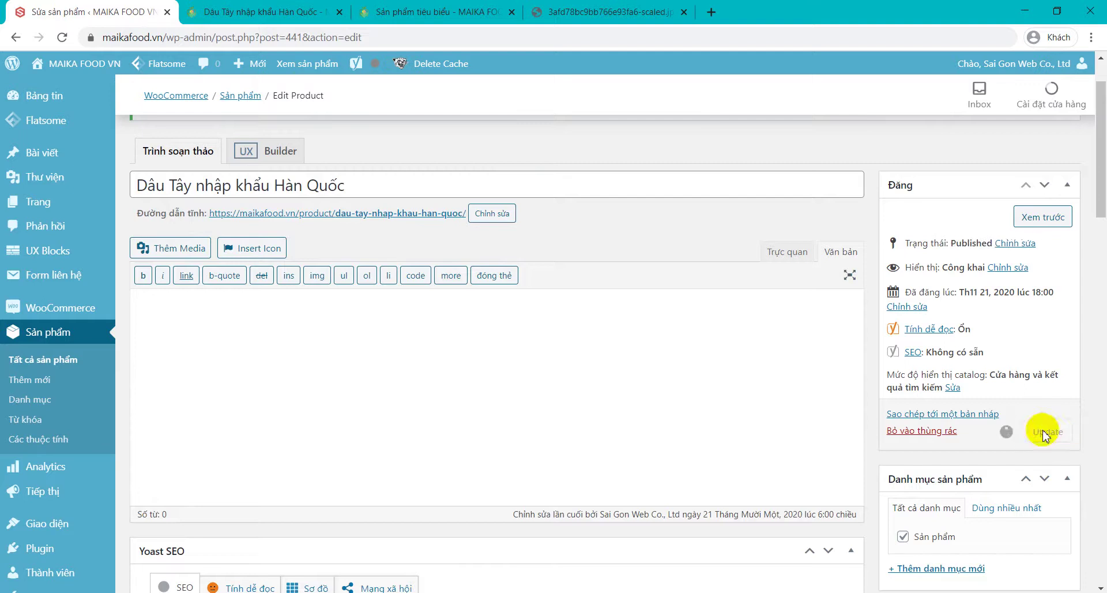
Reload the strawberry product's store page and check how the sale price is displayed
{"action": "left_click", "coordinate": [256, 17]}
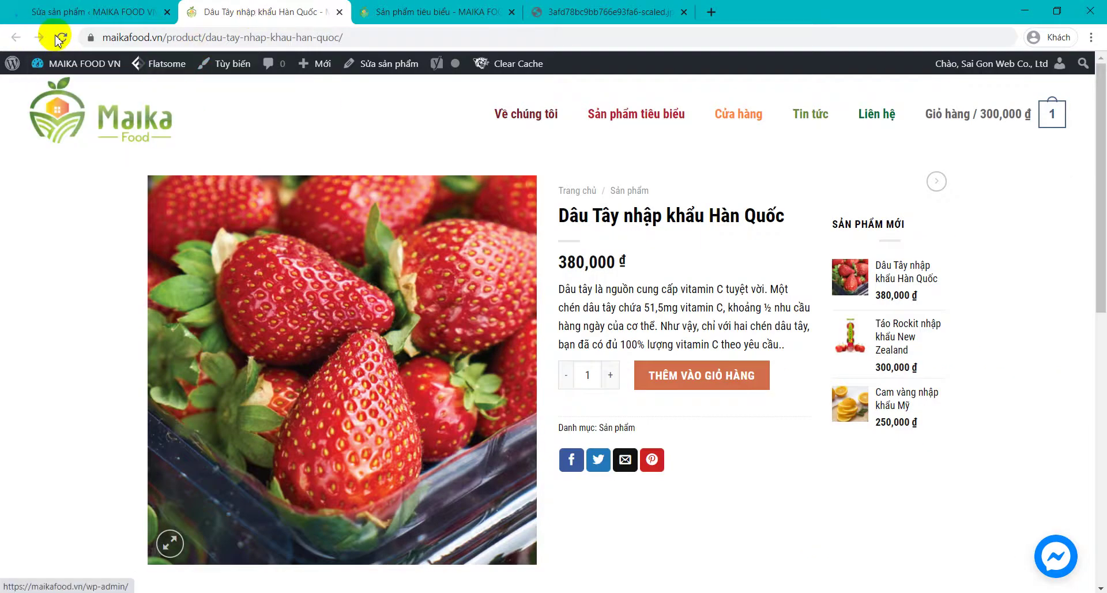
{"action": "left_click", "coordinate": [62, 37]}
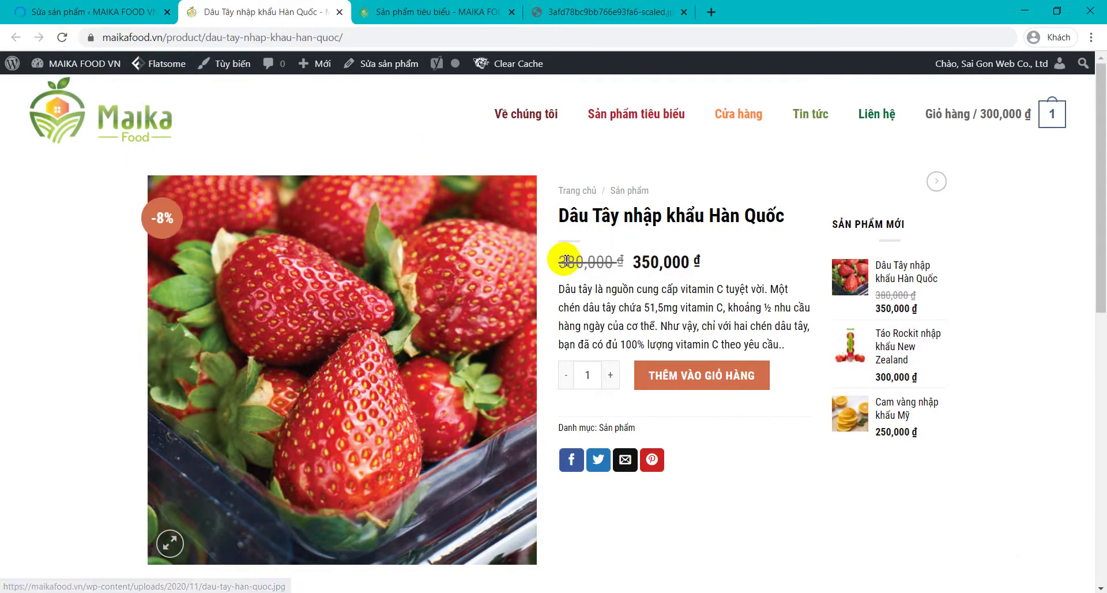
{"action": "double_click", "coordinate": [661, 261]}
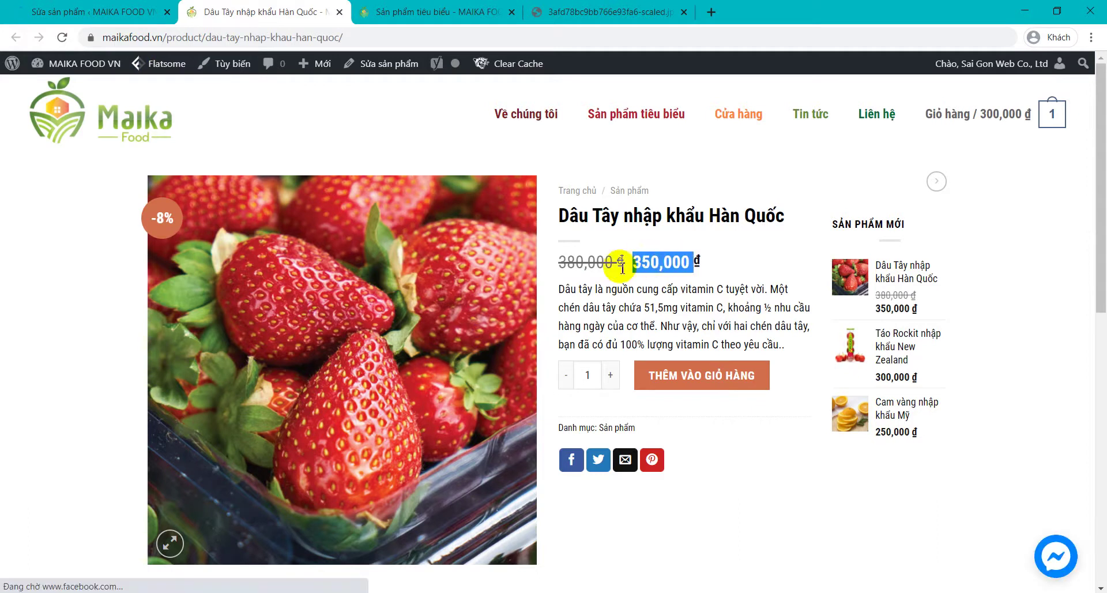
Schedule the product's sale price with start date 2020-11-21 and an end date, and update the product
{"action": "left_click", "coordinate": [122, 22]}
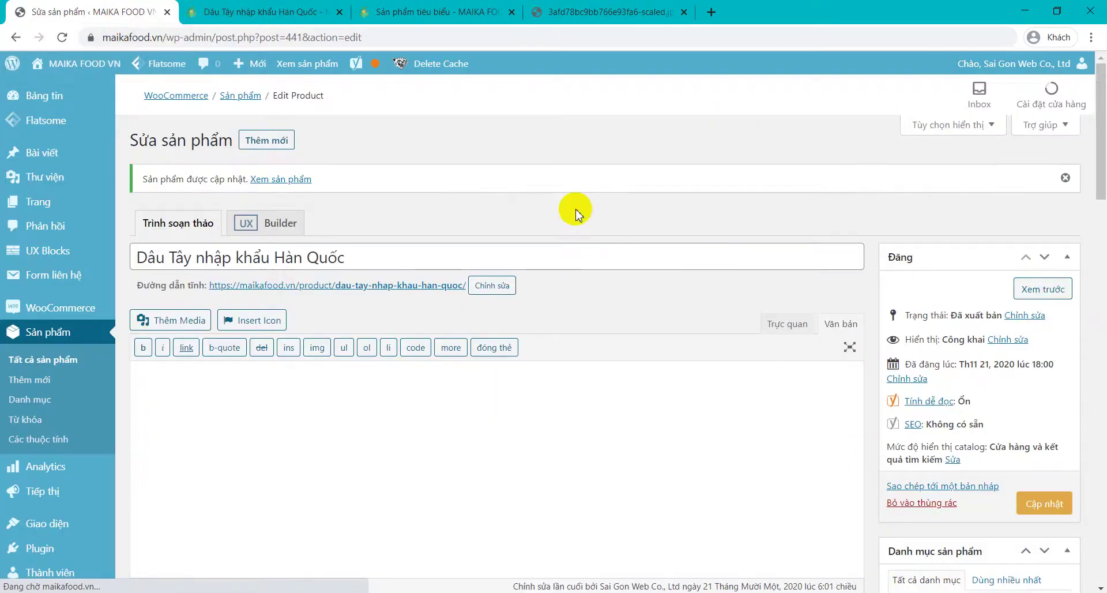
{"action": "scroll", "coordinate": [786, 252], "scroll_direction": "down", "scroll_amount": 15}
{"action": "scroll", "coordinate": [687, 281], "scroll_direction": "up", "scroll_amount": 7}
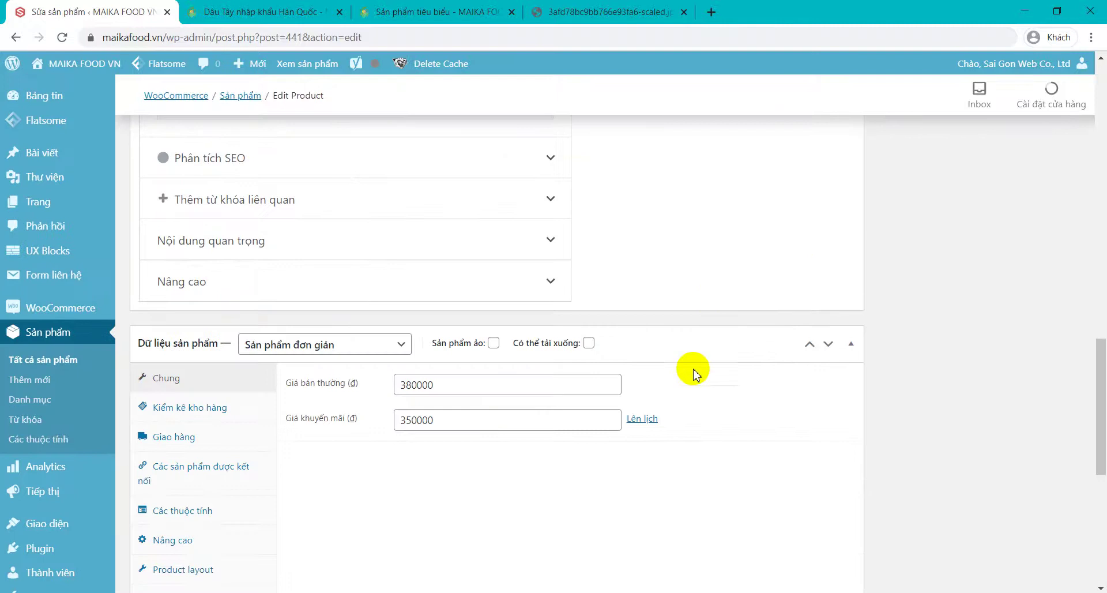
{"action": "left_click", "coordinate": [642, 418]}
{"action": "left_click", "coordinate": [522, 456]}
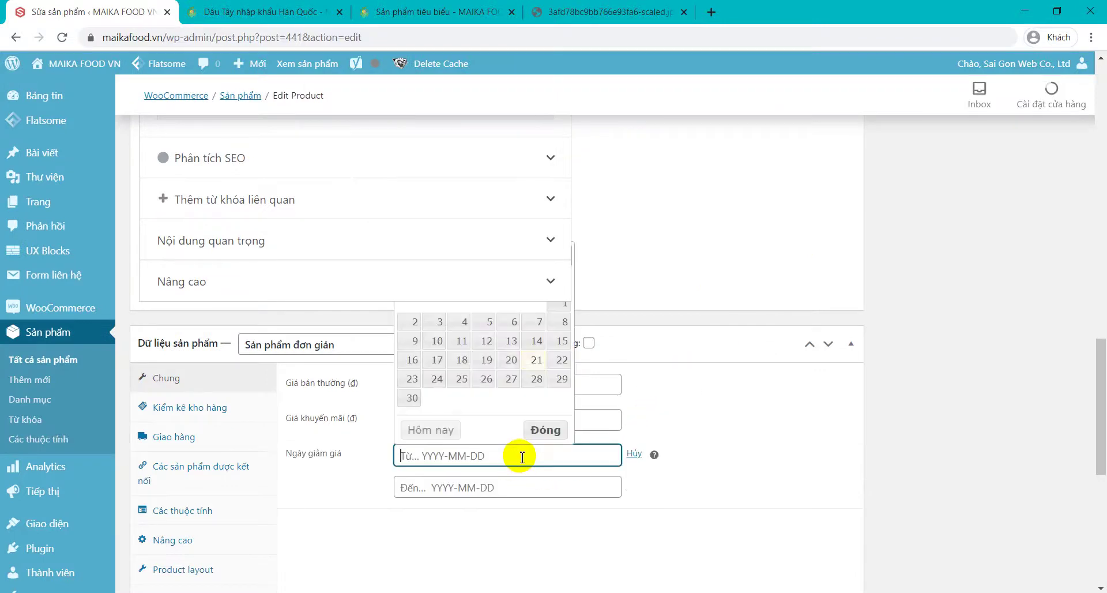
{"action": "left_click", "coordinate": [533, 357]}
{"action": "left_click", "coordinate": [490, 486]}
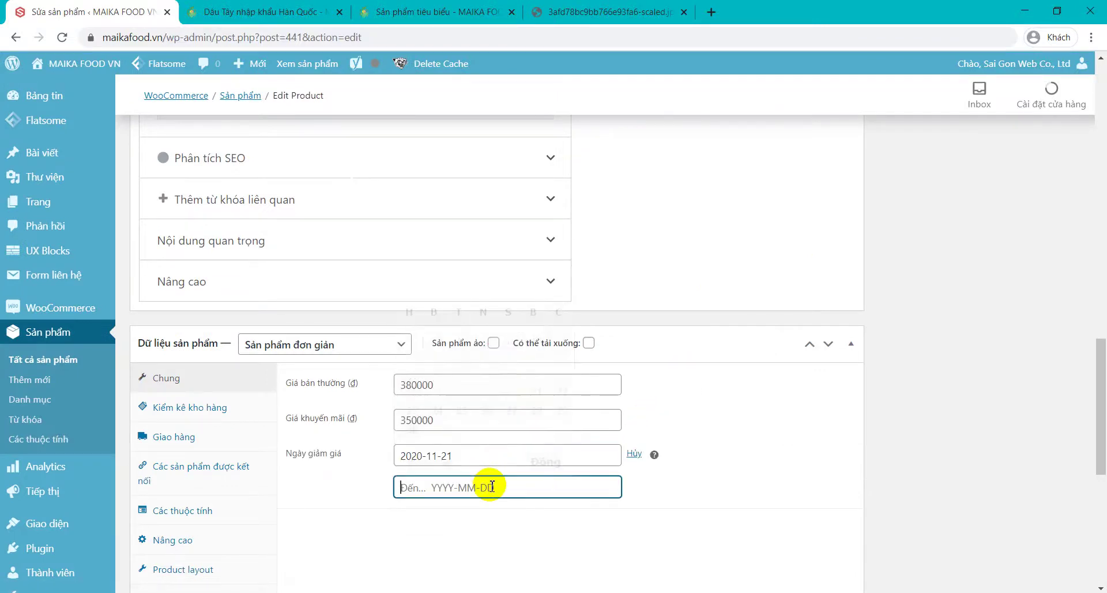
{"action": "left_click", "coordinate": [563, 389]}
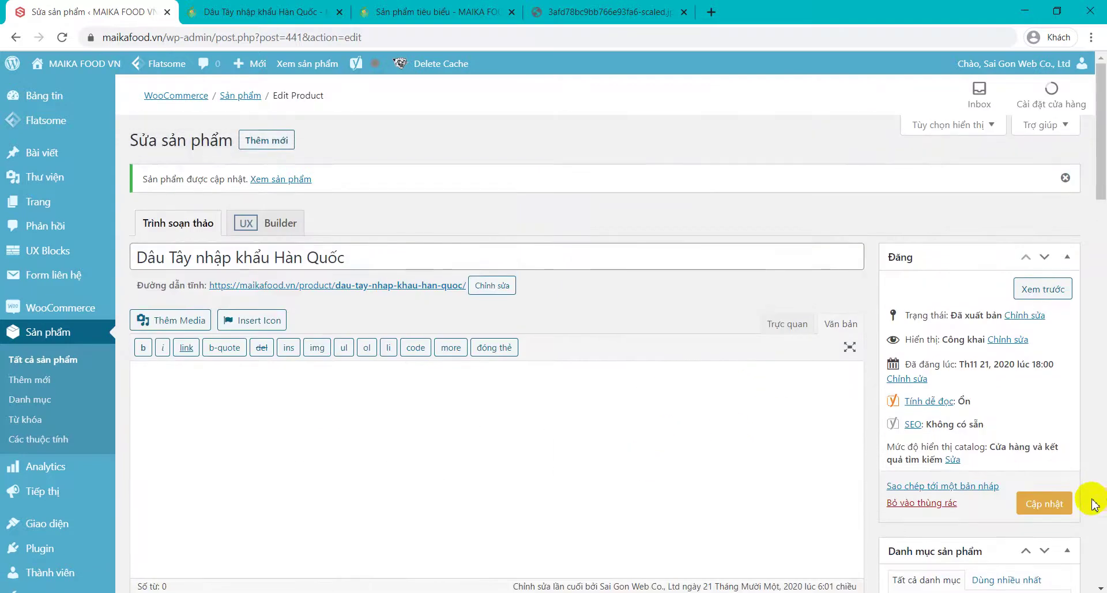
{"action": "left_click", "coordinate": [1044, 504]}
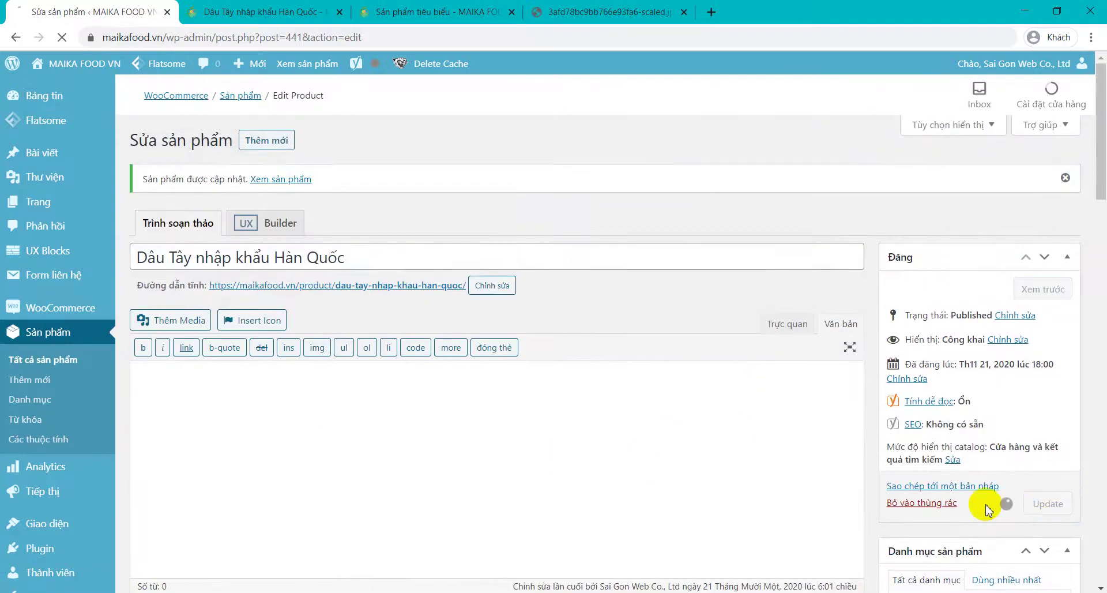
Return to the storefront and open the Cửa hàng page to examine how the strawberry product is listed
{"action": "left_click", "coordinate": [231, 11]}
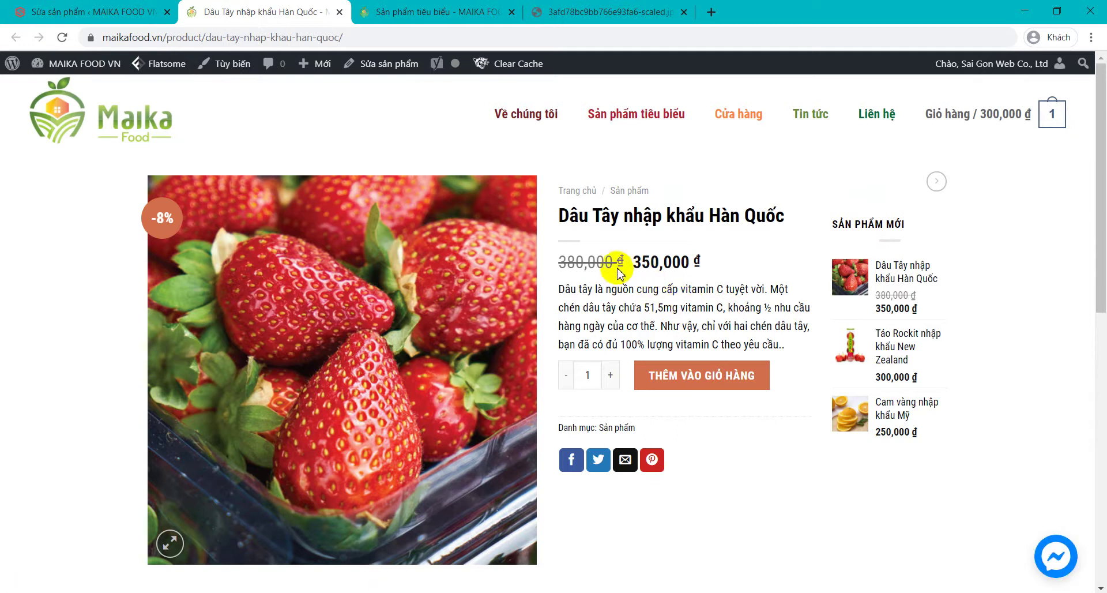
{"action": "left_click", "coordinate": [134, 116]}
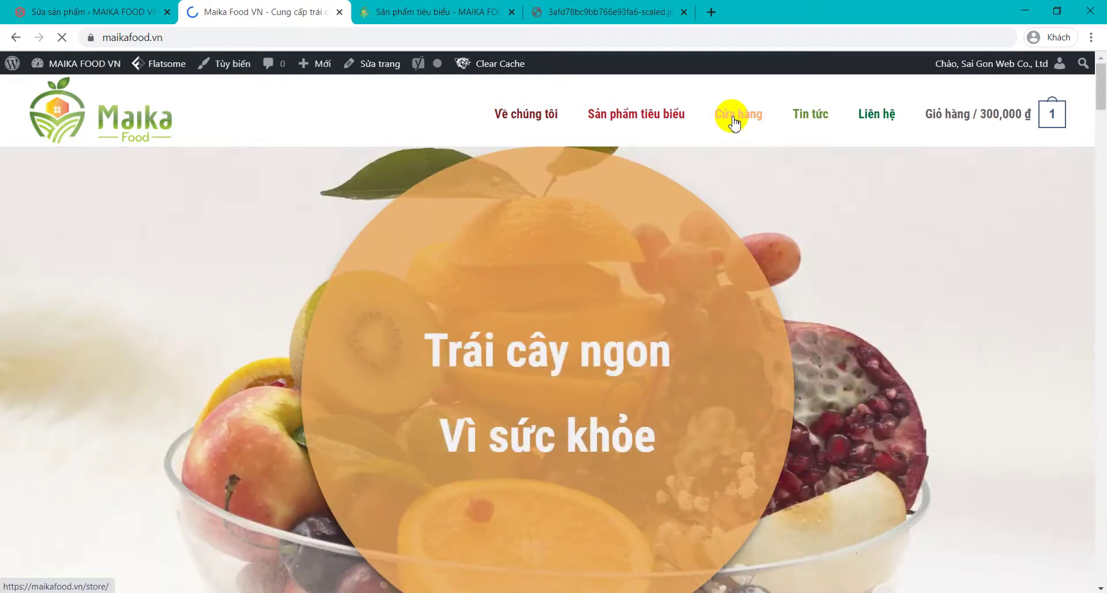
{"action": "left_click", "coordinate": [734, 121]}
{"action": "scroll", "coordinate": [634, 202], "scroll_direction": "down", "scroll_amount": 2}
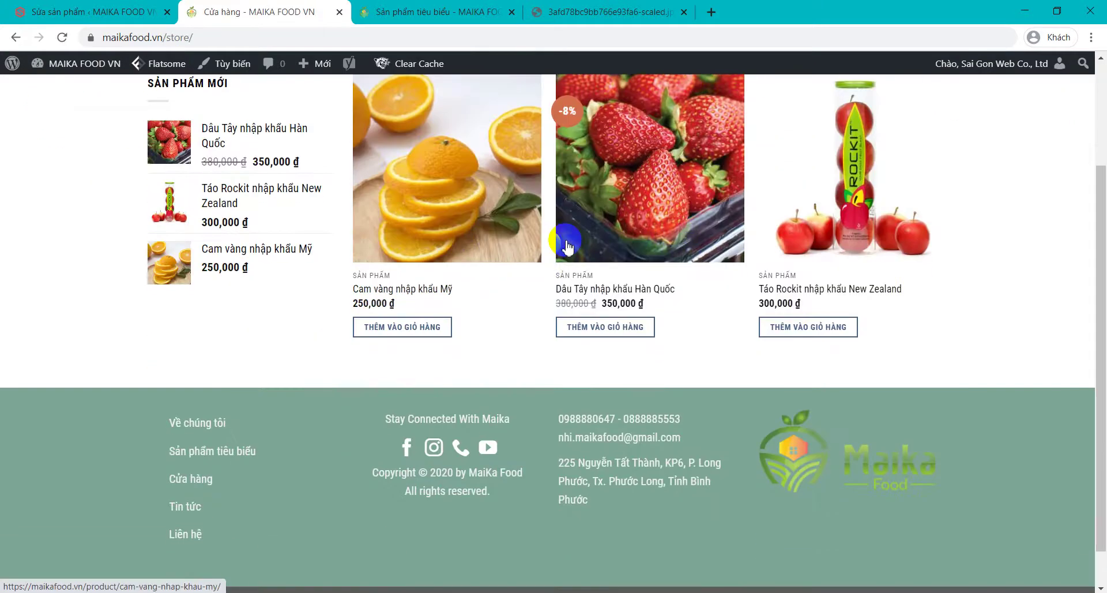
{"action": "scroll", "coordinate": [576, 245], "scroll_direction": "up", "scroll_amount": 2}
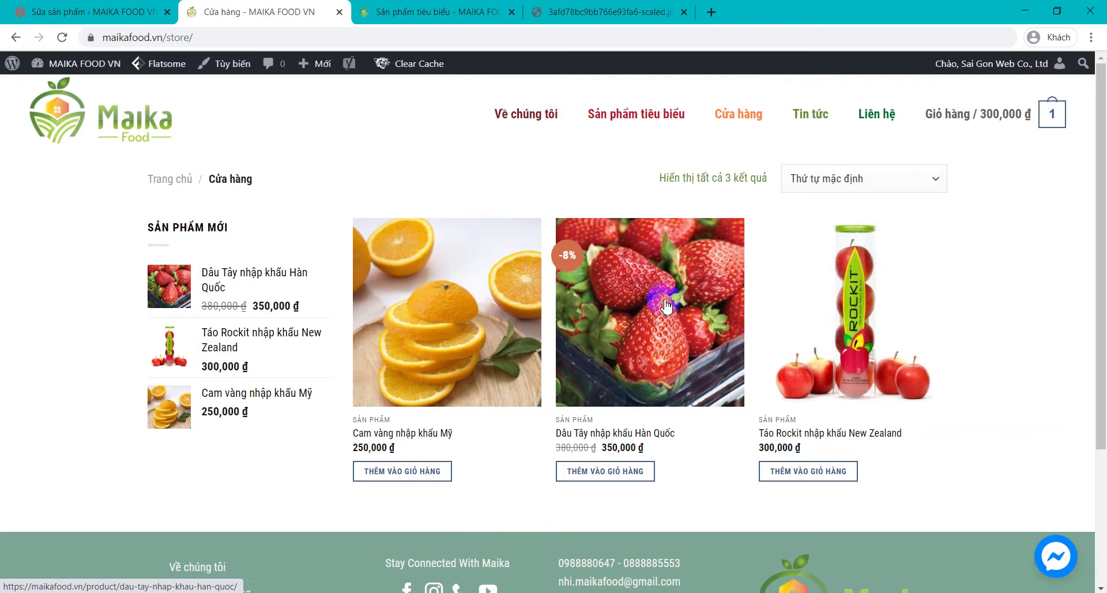